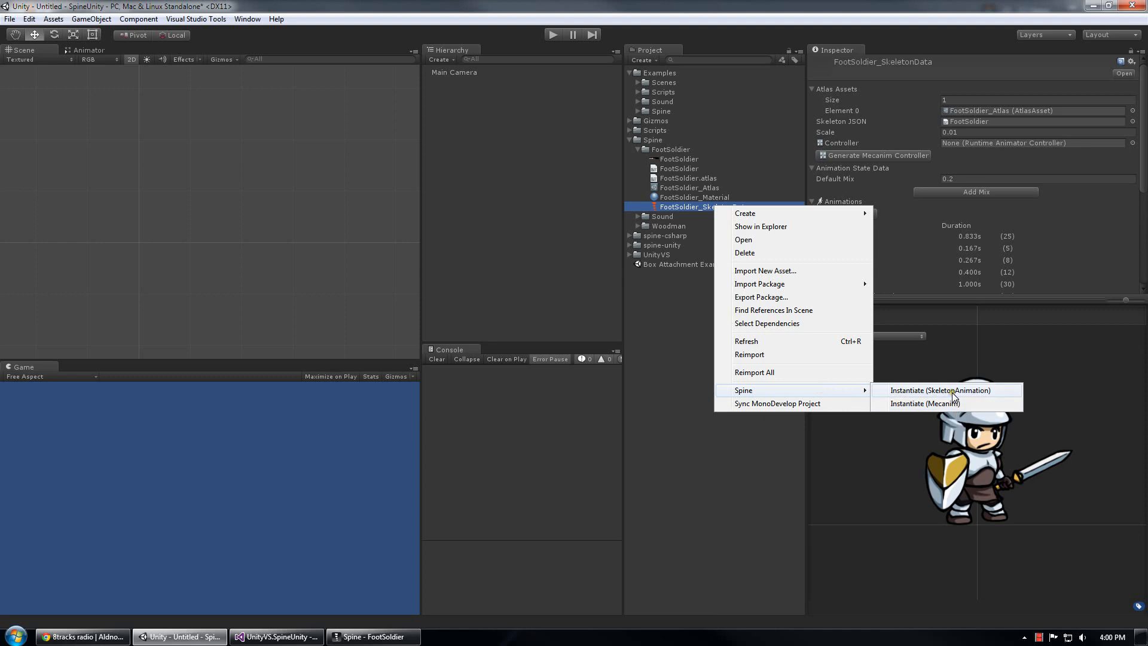
Instantiate the FootSoldier skeleton data in the scene as a SkeletonAnimation and frame the character in the Scene view
{"action": "left_click", "coordinate": [953, 392]}
{"action": "left_click", "coordinate": [483, 83]}
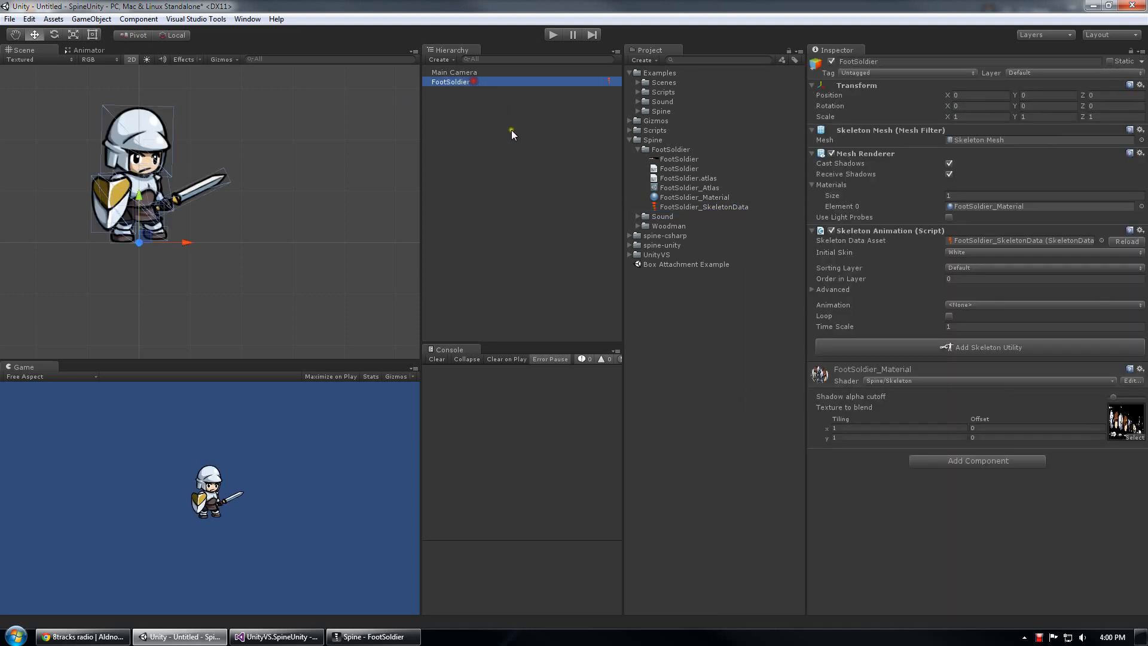
{"action": "middle_click_drag", "start_coordinate": [260, 178], "coordinate": [334, 236]}
{"action": "scroll", "coordinate": [311, 244], "scroll_direction": "up", "scroll_amount": 4}
{"action": "scroll", "coordinate": [309, 255], "scroll_direction": "up", "scroll_amount": 3}
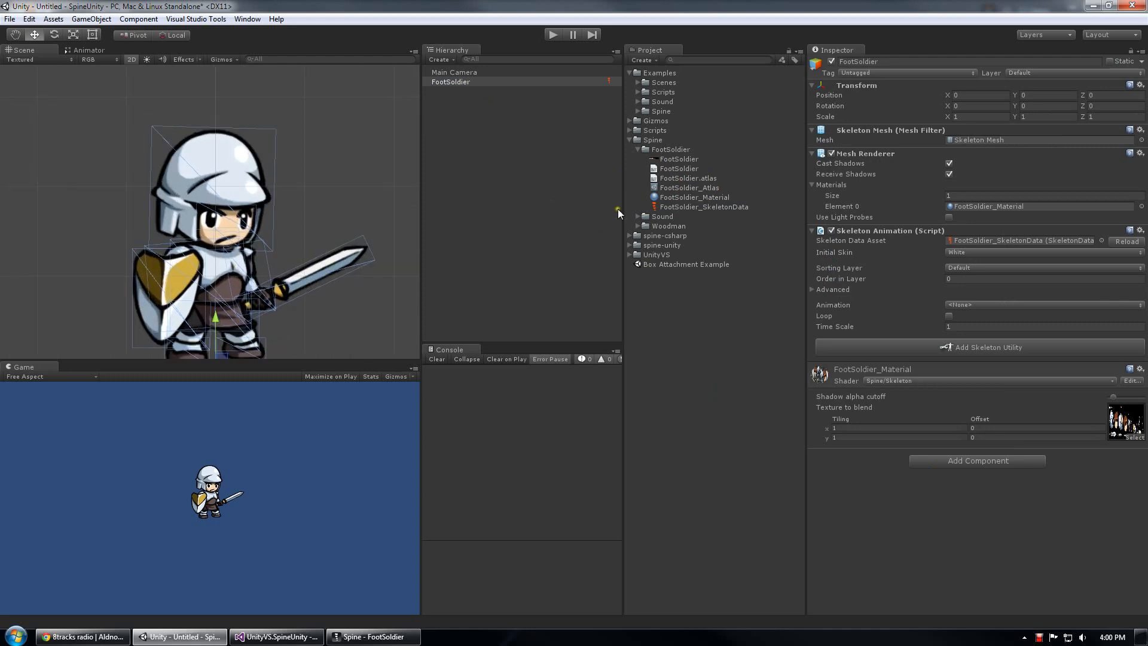
{"action": "scroll", "coordinate": [366, 208], "scroll_direction": "down", "scroll_amount": 3}
{"action": "middle_click_drag", "start_coordinate": [363, 210], "coordinate": [347, 216]}
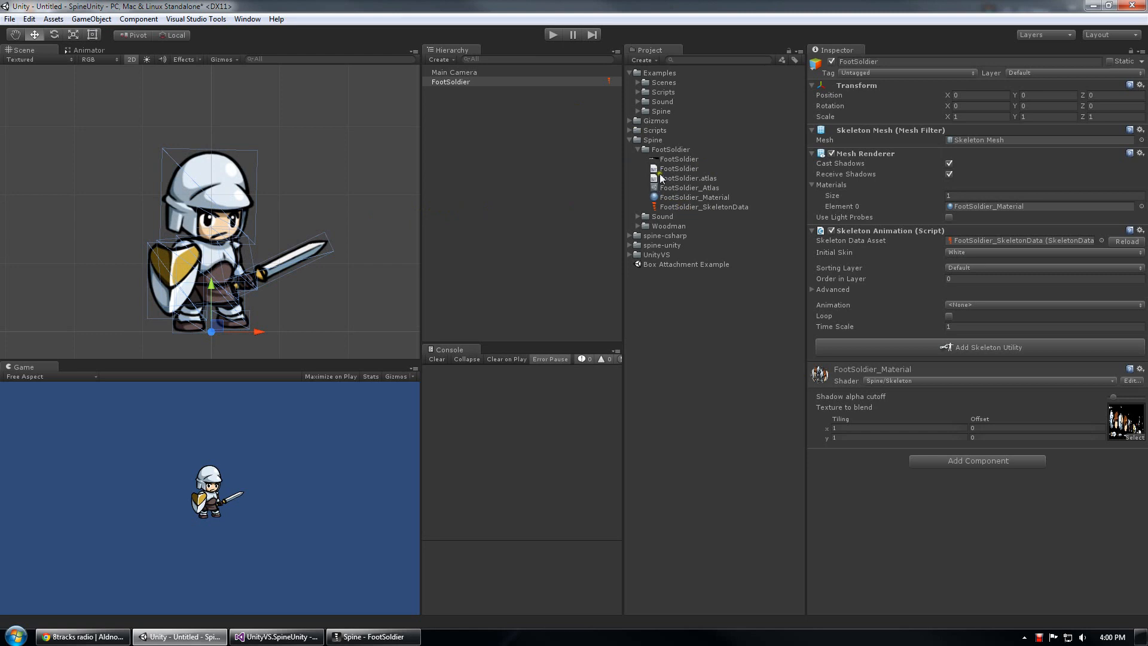
Bake the Equipment/weapon and Equipment/shield regions of the FootSoldier_Atlas asset into prefabs
{"action": "left_click", "coordinate": [665, 158]}
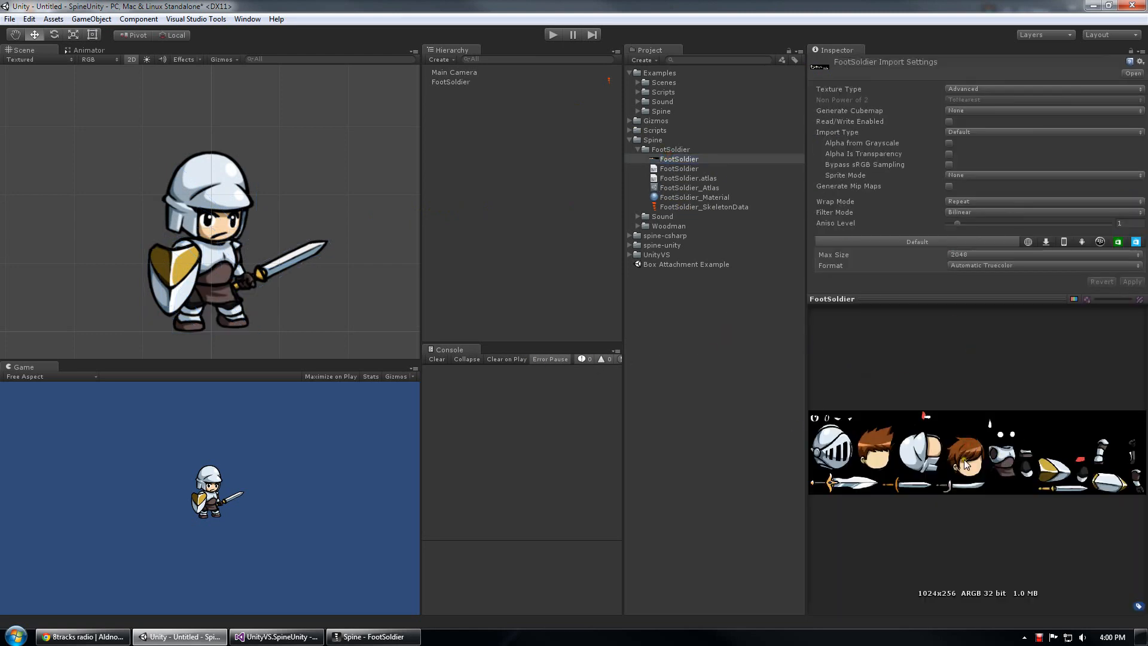
{"action": "left_click", "coordinate": [683, 189]}
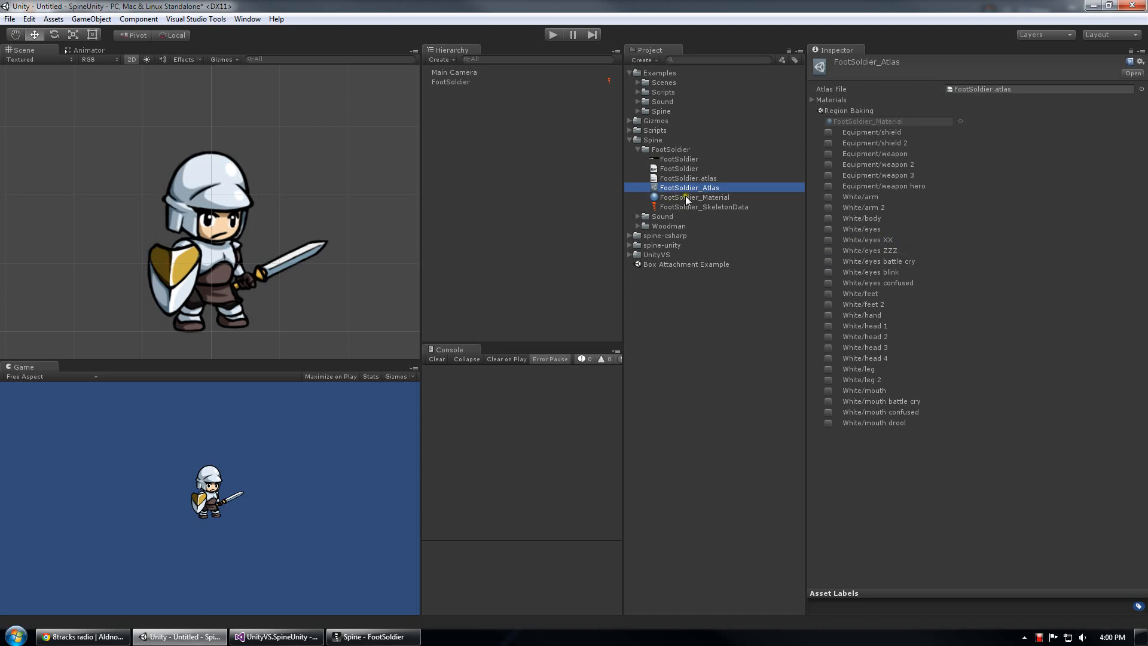
{"action": "left_click", "coordinate": [712, 193]}
{"action": "left_click", "coordinate": [828, 154]}
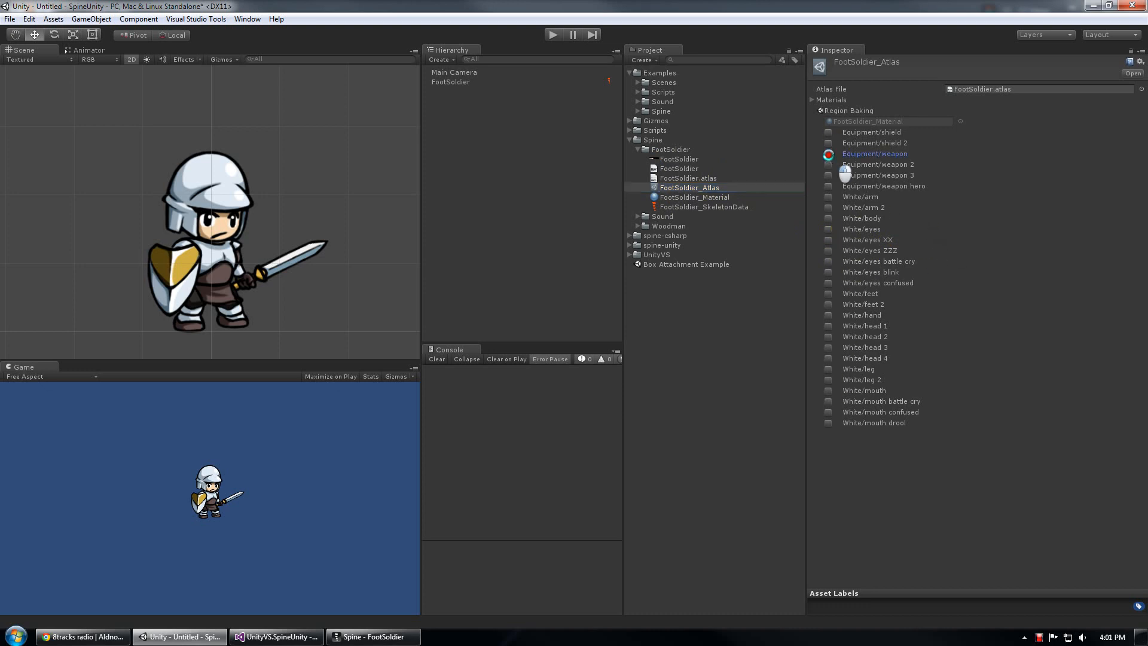
{"action": "left_click", "coordinate": [828, 132]}
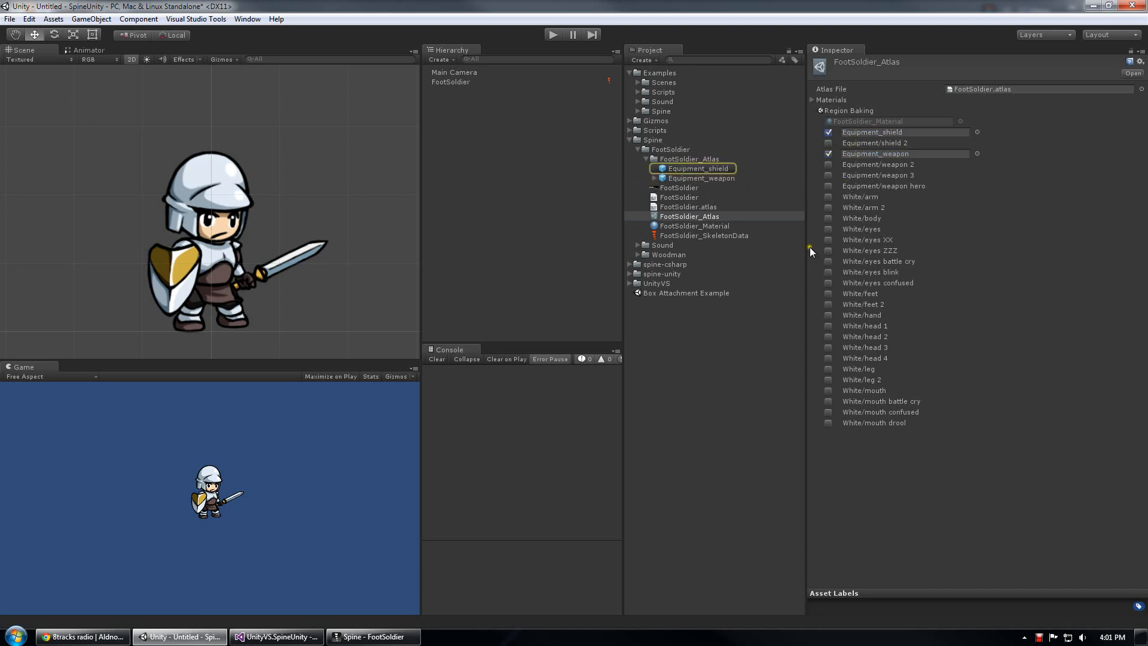
Examine the baked Equipment_shield and Equipment_weapon prefabs and the meshes inside them
{"action": "left_click", "coordinate": [701, 169]}
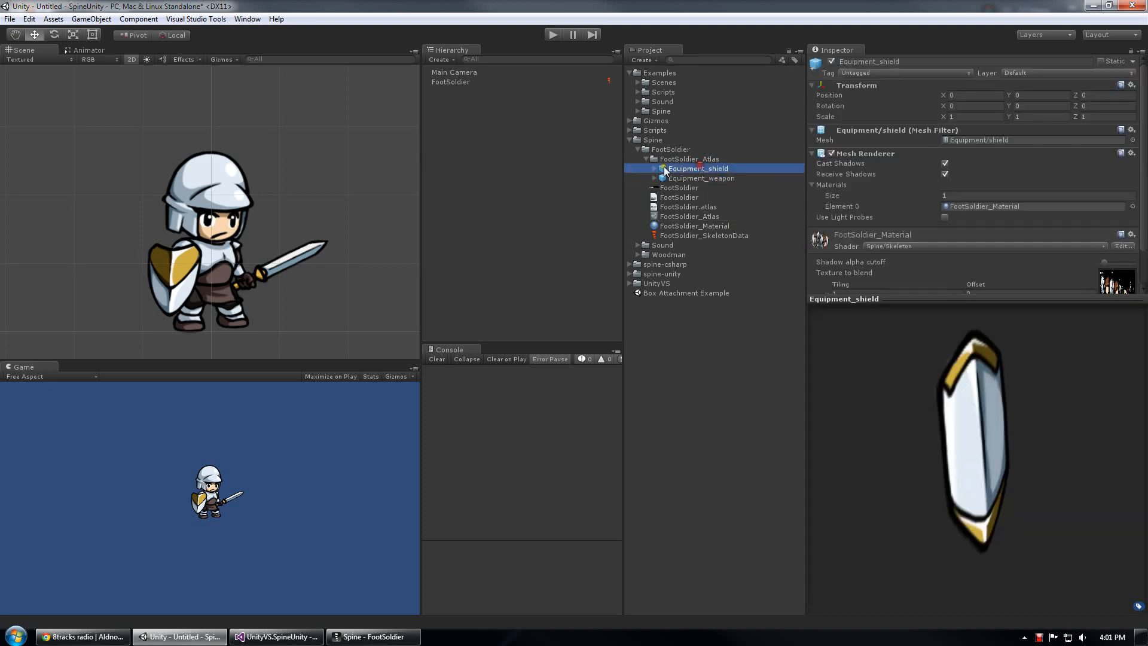
{"action": "left_click", "coordinate": [654, 168]}
{"action": "left_click", "coordinate": [657, 180]}
{"action": "left_click", "coordinate": [654, 187]}
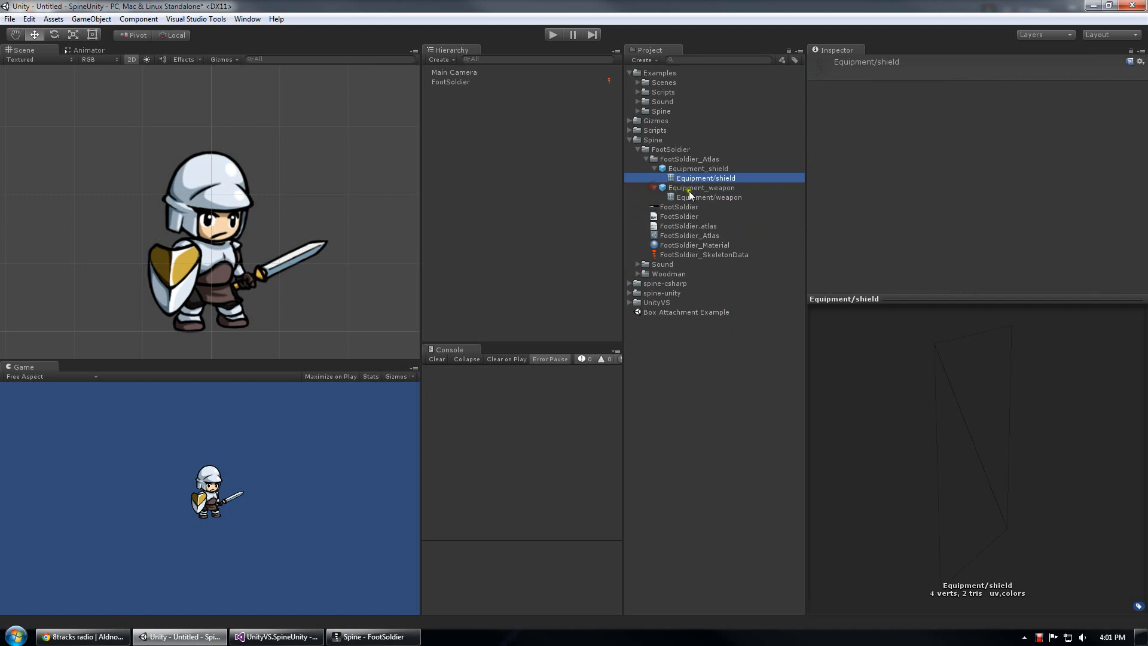
{"action": "left_click", "coordinate": [693, 198]}
{"action": "left_click", "coordinate": [701, 188]}
{"action": "left_click", "coordinate": [706, 169]}
{"action": "left_click_drag", "start_coordinate": [876, 381], "coordinate": [825, 358]}
{"action": "left_click", "coordinate": [693, 188]}
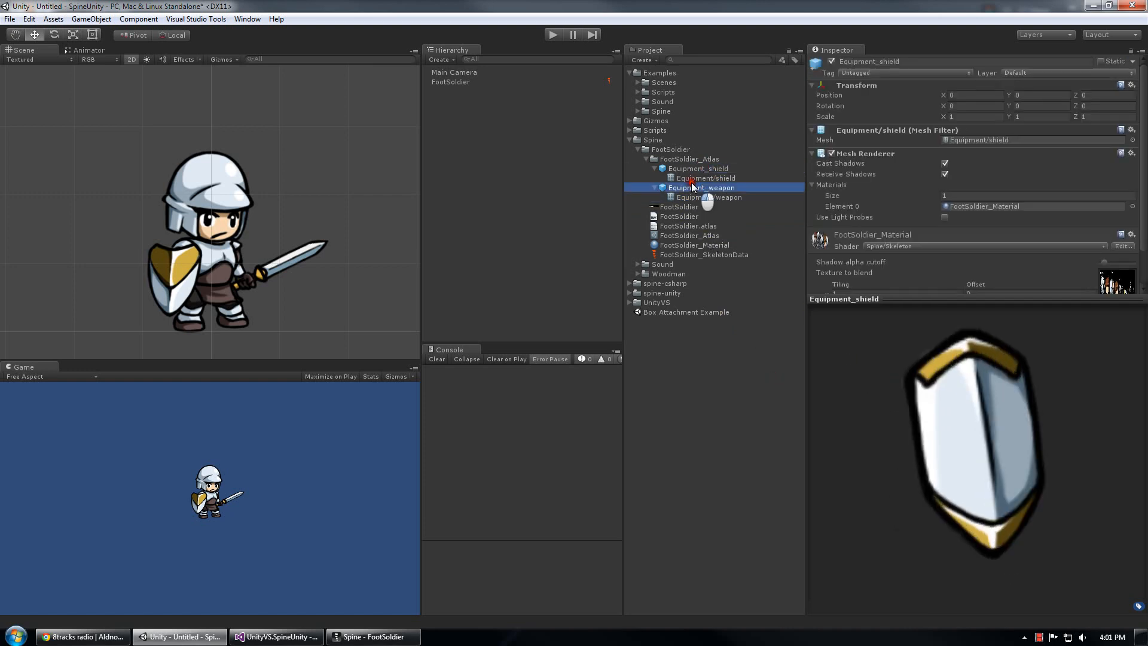
{"action": "left_click", "coordinate": [652, 188]}
{"action": "left_click", "coordinate": [654, 168]}
Add the Equipment_weapon prefab to the scene, placed at about X 1.98, Y 2.62 and rotated about 35.5 degrees around Z
{"action": "left_click_drag", "start_coordinate": [684, 178], "coordinate": [487, 148]}
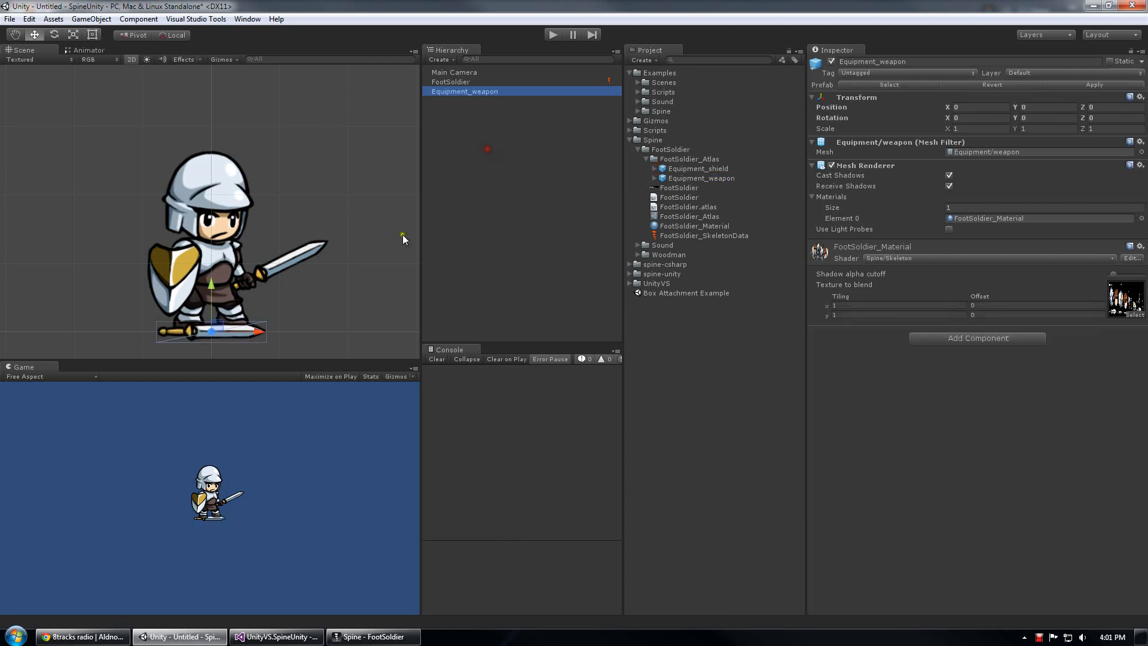
{"action": "scroll", "coordinate": [371, 245], "scroll_direction": "down", "scroll_amount": 3}
{"action": "left_click_drag", "start_coordinate": [219, 283], "coordinate": [309, 162]}
{"action": "key", "text": "e"}
{"action": "left_click_drag", "start_coordinate": [326, 213], "coordinate": [381, 190]}
{"action": "key", "text": "w"}
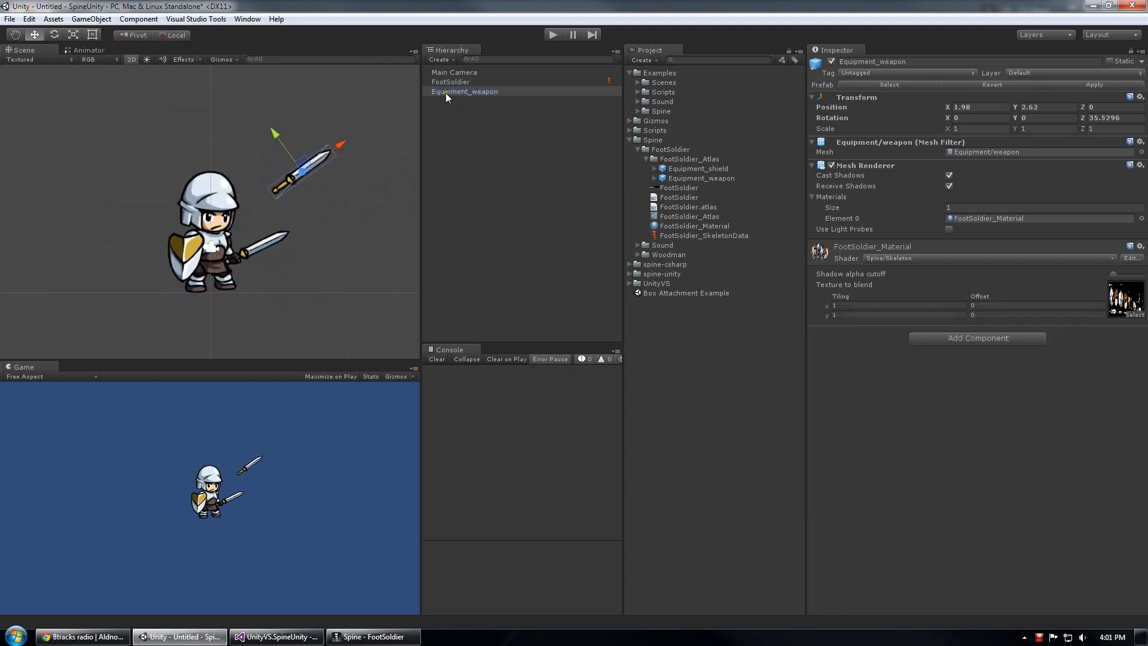
Add Box Collider 2D and Rigidbody 2D components to the sword and move it to about X 1.34, Y 3.26
{"action": "left_click", "coordinate": [970, 335]}
{"action": "key", "text": "Down"}
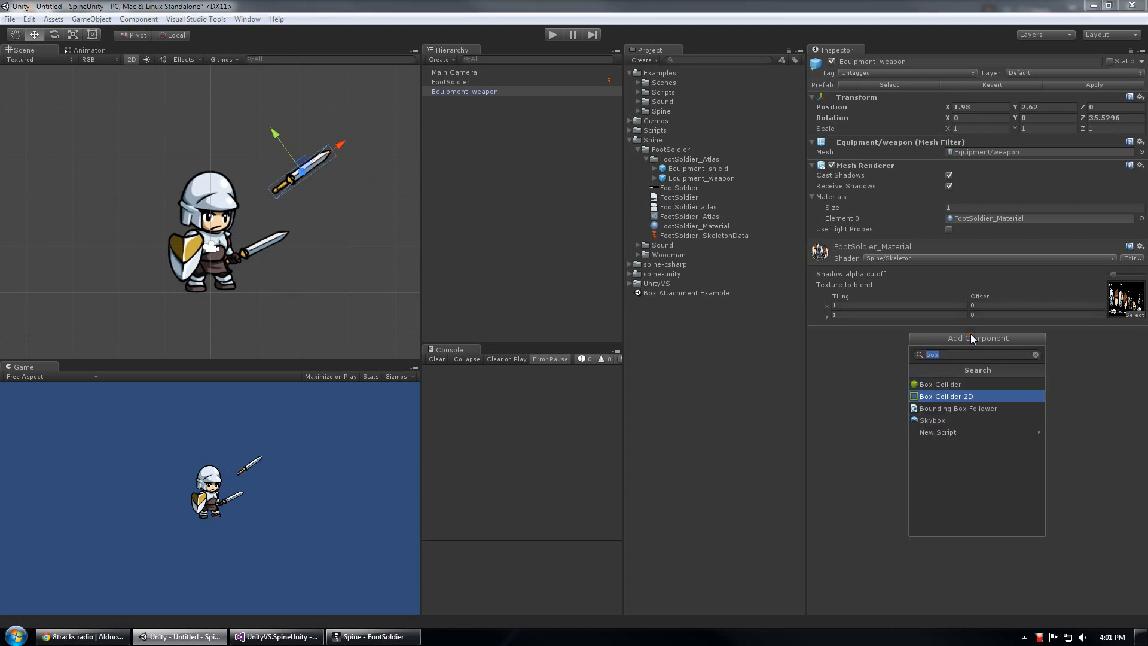
{"action": "key", "text": "Return"}
{"action": "left_click", "coordinate": [963, 412]}
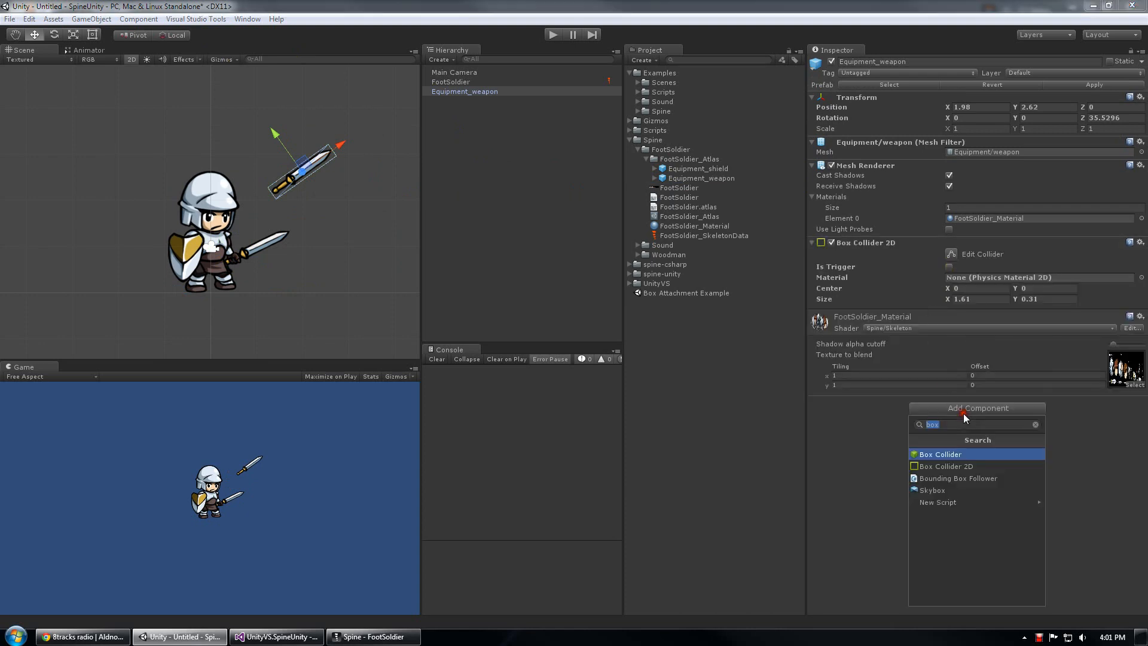
{"action": "type", "text": "rigi"}
{"action": "key", "text": "Down"}
{"action": "key", "text": "Return"}
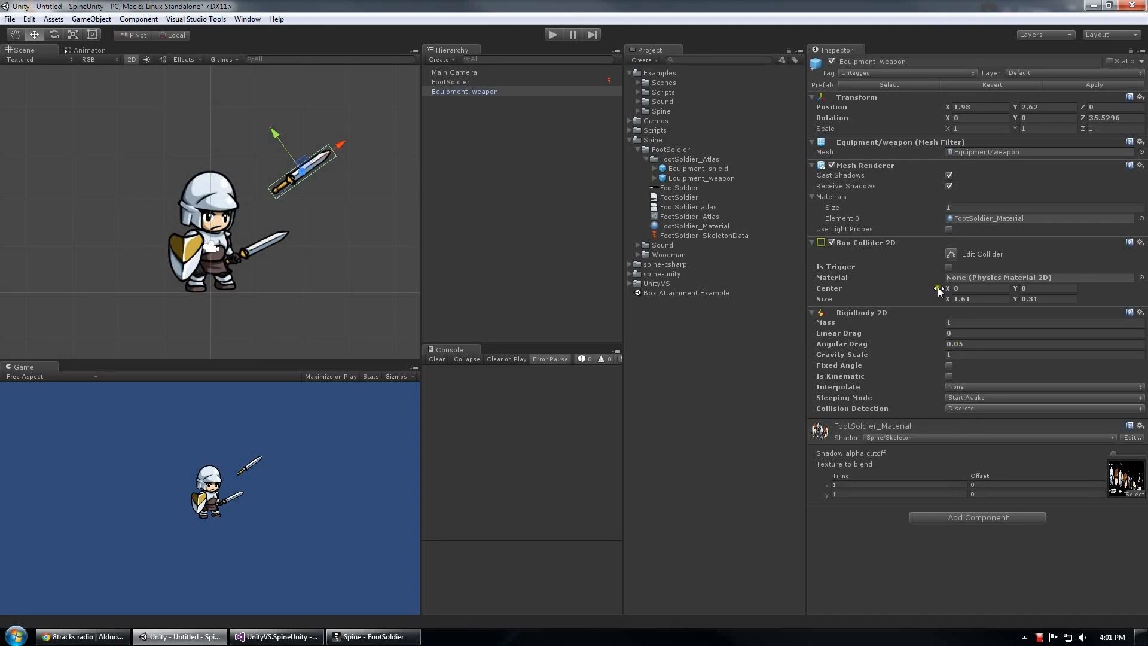
{"action": "left_click_drag", "start_coordinate": [304, 169], "coordinate": [278, 134]}
Create a cube platform under the soldier, scaled to about 8.04 by 0.49, at about X 0.2, Y 0.04, Z 1.27
{"action": "left_click", "coordinate": [92, 18]}
{"action": "mouse_move", "coordinate": [123, 57]}
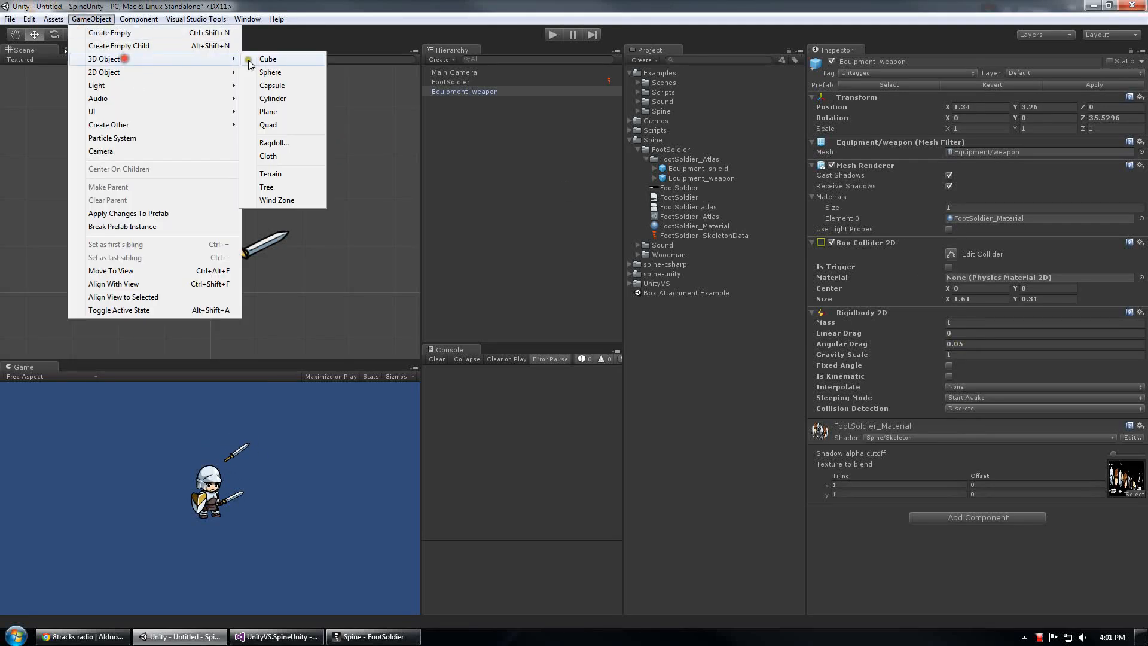
{"action": "left_click", "coordinate": [258, 59]}
{"action": "left_click_drag", "start_coordinate": [210, 211], "coordinate": [345, 297]}
{"action": "key", "text": "r"}
{"action": "key", "text": "w"}
{"action": "key", "text": "r"}
{"action": "mouse_move", "coordinate": [210, 276]}
{"action": "left_mouse_down"}
{"action": "mouse_move", "coordinate": [211, 300]}
{"action": "mouse_move", "coordinate": [225, 282]}
{"action": "left_mouse_up"}
{"action": "key", "text": "w"}
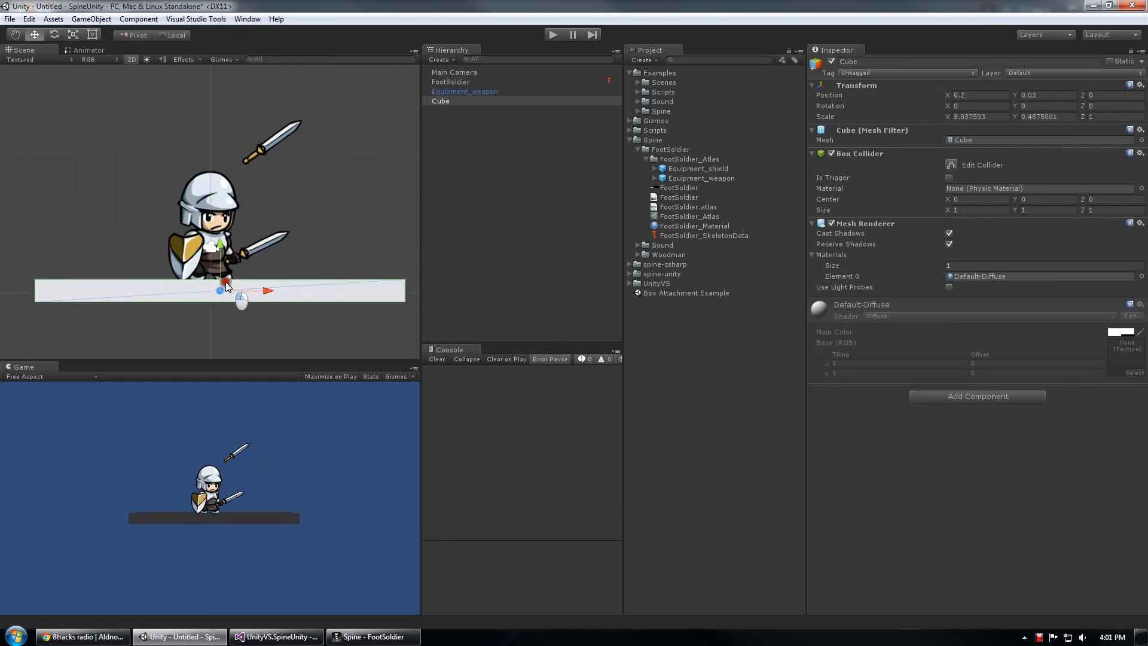
{"action": "middle_click_drag", "start_coordinate": [180, 256], "coordinate": [241, 238]}
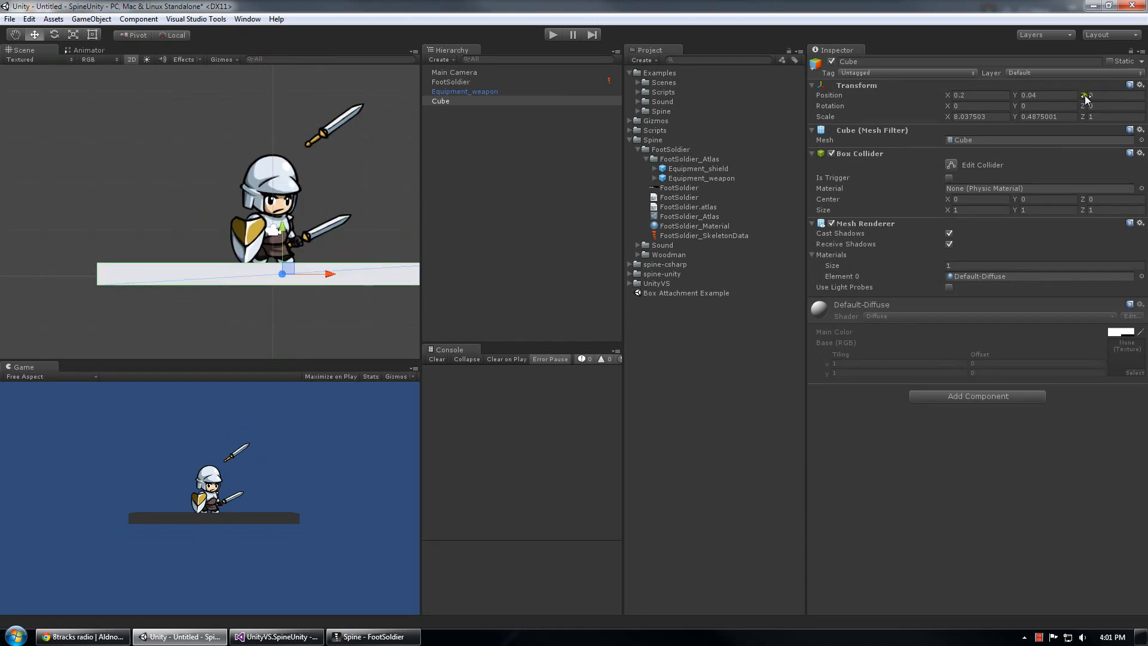
{"action": "left_click_drag", "start_coordinate": [1082, 95], "coordinate": [1106, 91]}
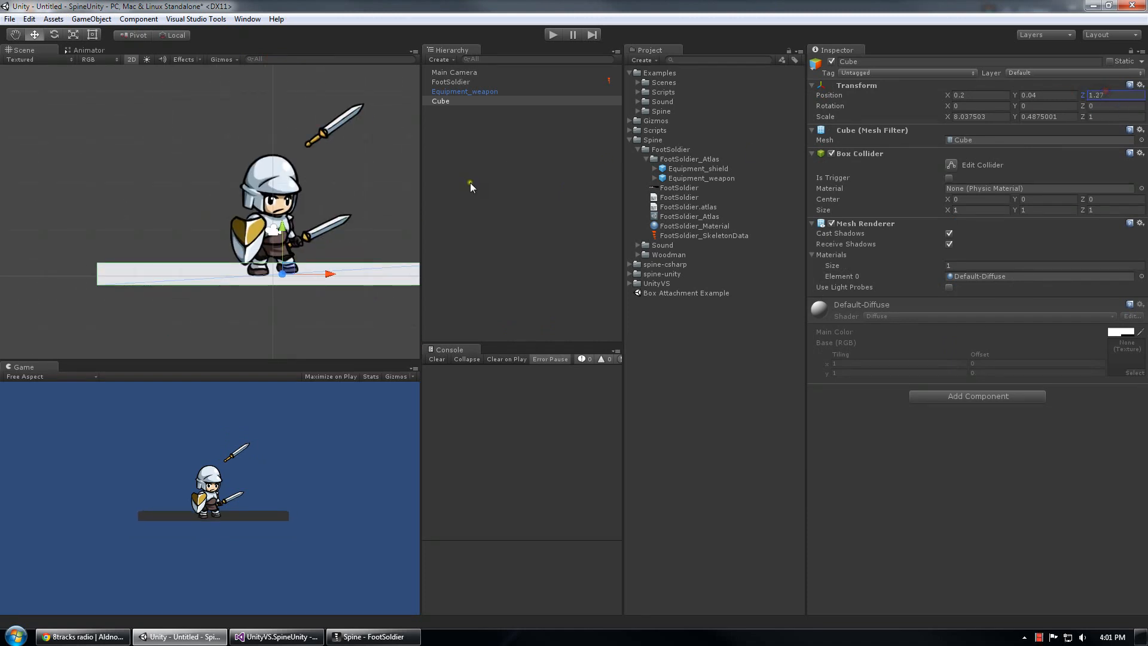
Replace the cube's Box Collider with a Box Collider 2D
{"action": "right_click", "coordinate": [872, 157]}
{"action": "left_click", "coordinate": [893, 175]}
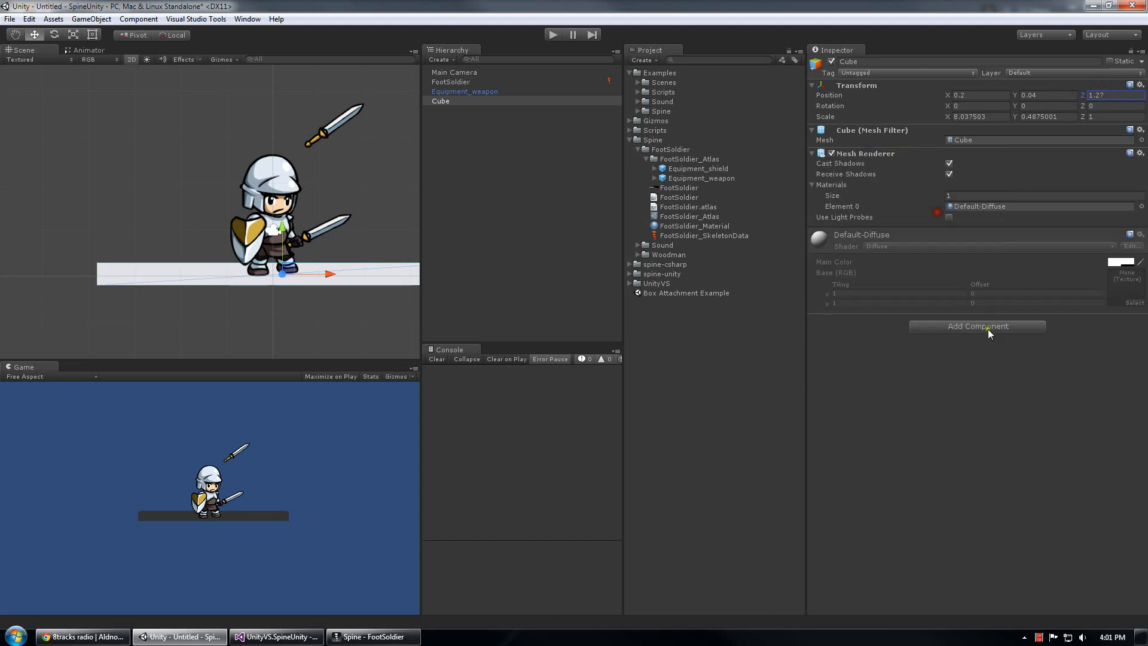
{"action": "left_click", "coordinate": [988, 328]}
{"action": "type", "text": "box"}
{"action": "key", "text": "Down"}
{"action": "key", "text": "Return"}
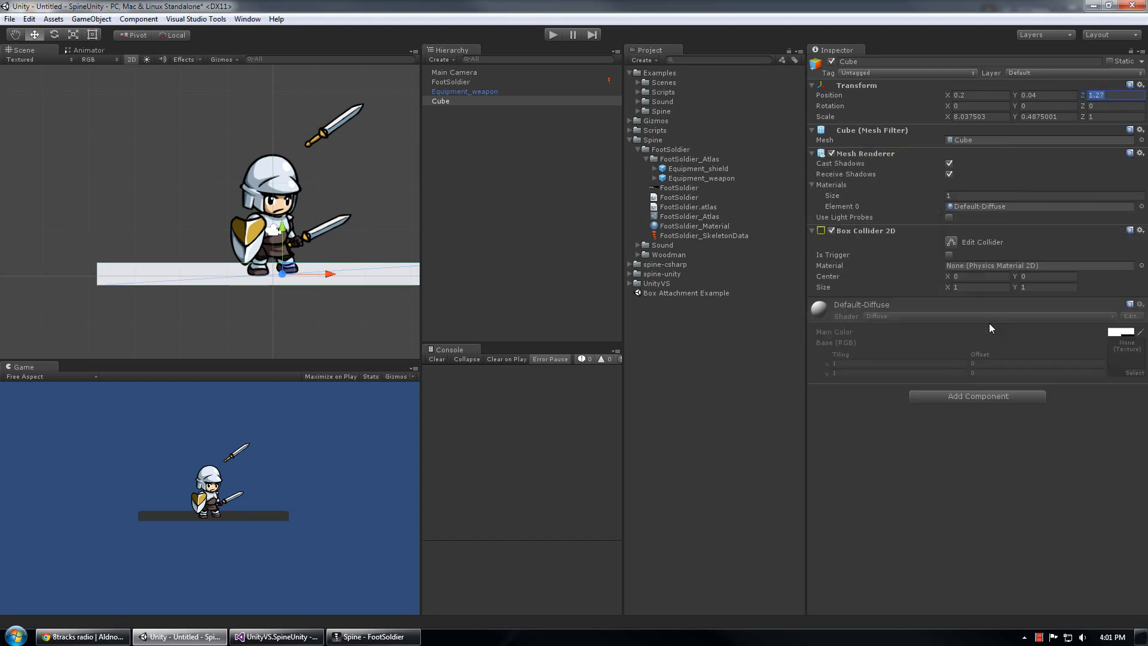
Test-run the scene to check the sword's physics against the platform, and stop playback
{"action": "middle_click_drag", "start_coordinate": [382, 221], "coordinate": [289, 240]}
{"action": "left_click", "coordinate": [560, 34]}
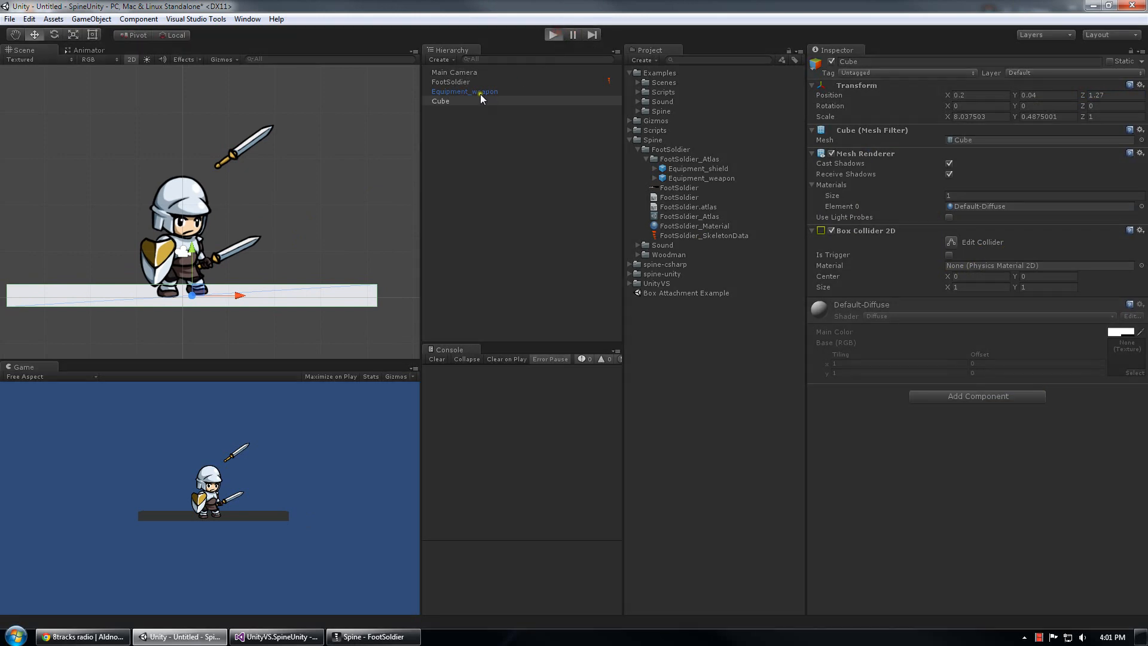
{"action": "left_click", "coordinate": [478, 91]}
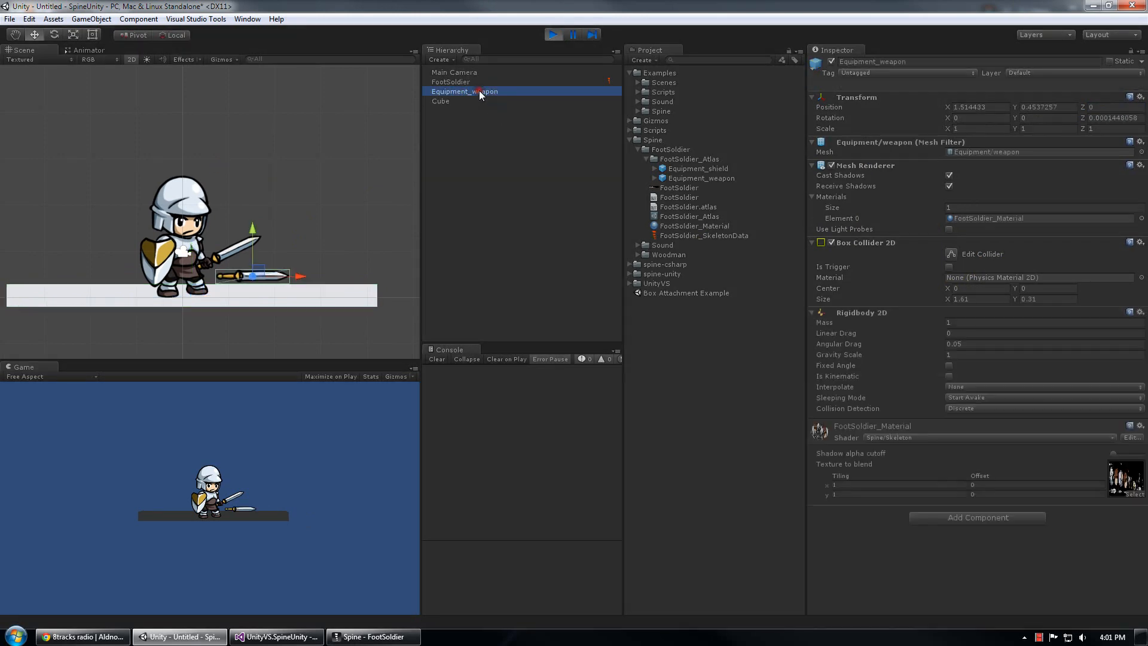
{"action": "left_click", "coordinate": [554, 34]}
Apply the scene sword's changes to the Equipment_weapon prefab and inspect the updated prefab asset
{"action": "left_click", "coordinate": [490, 104]}
{"action": "left_click", "coordinate": [502, 92]}
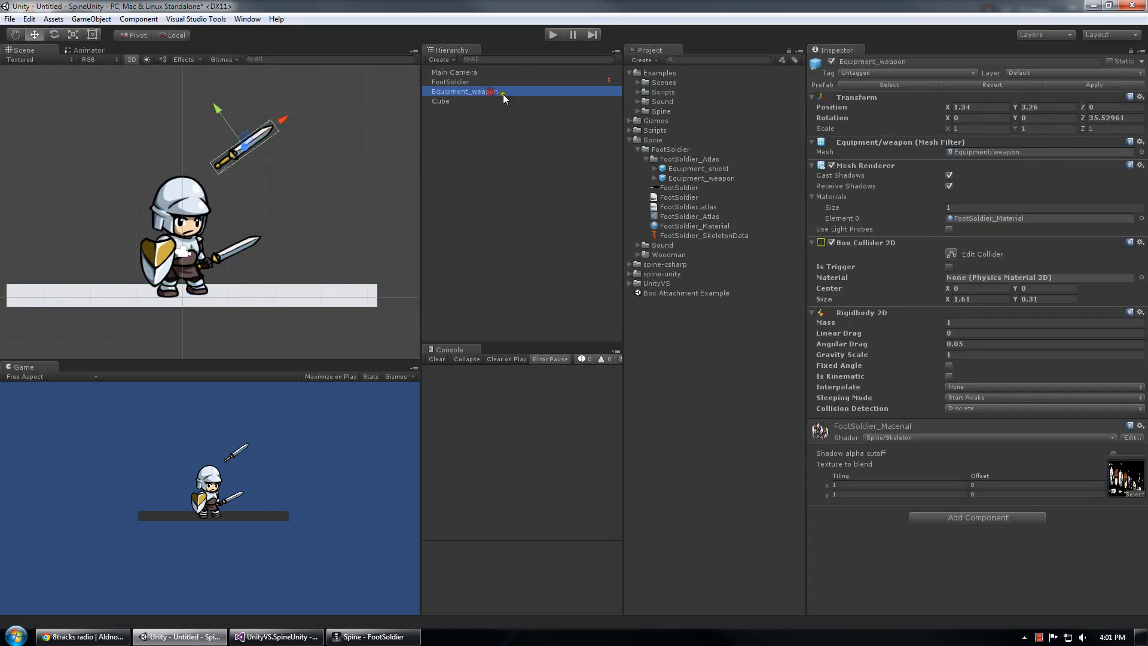
{"action": "left_click", "coordinate": [1120, 89]}
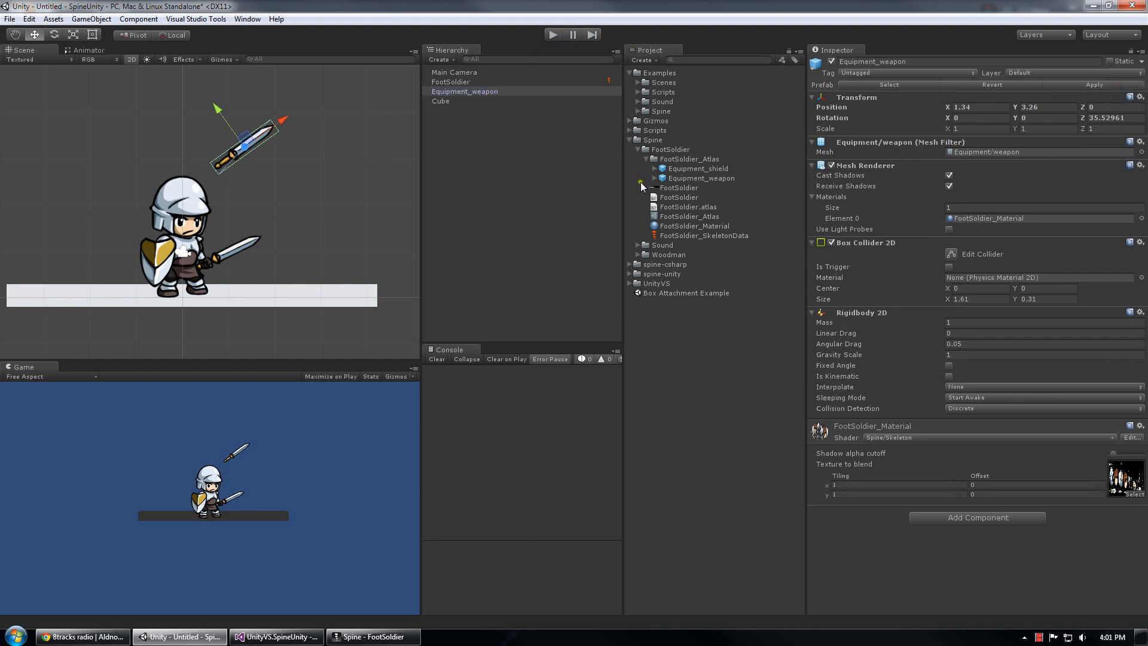
{"action": "left_click", "coordinate": [706, 169]}
{"action": "left_click", "coordinate": [710, 178]}
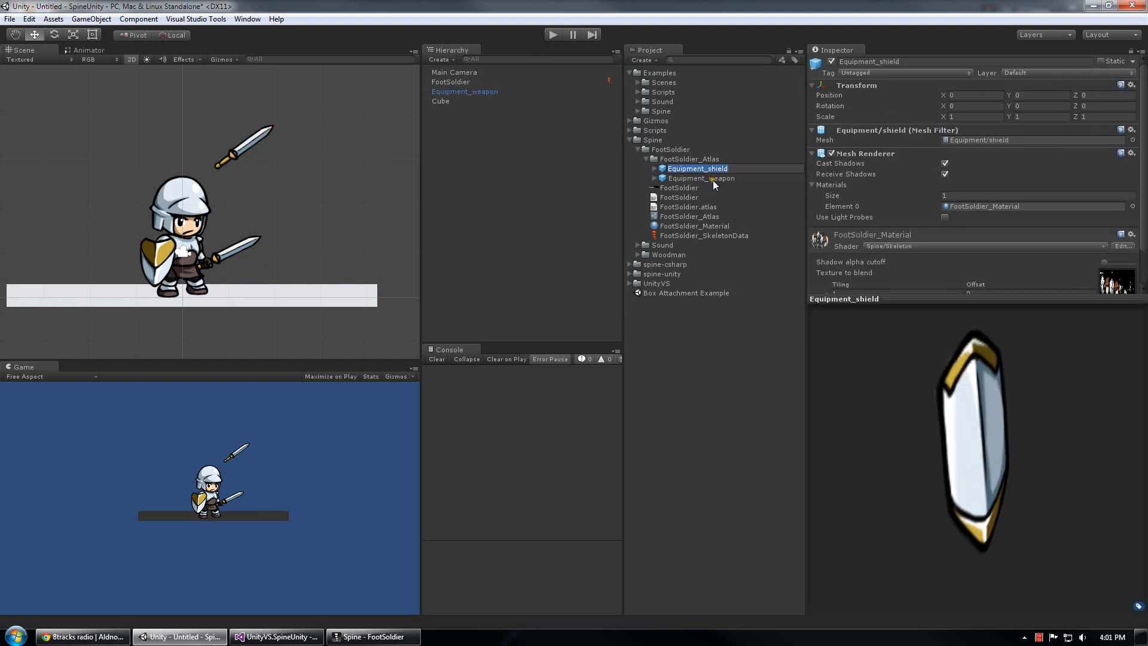
{"action": "left_click", "coordinate": [654, 178]}
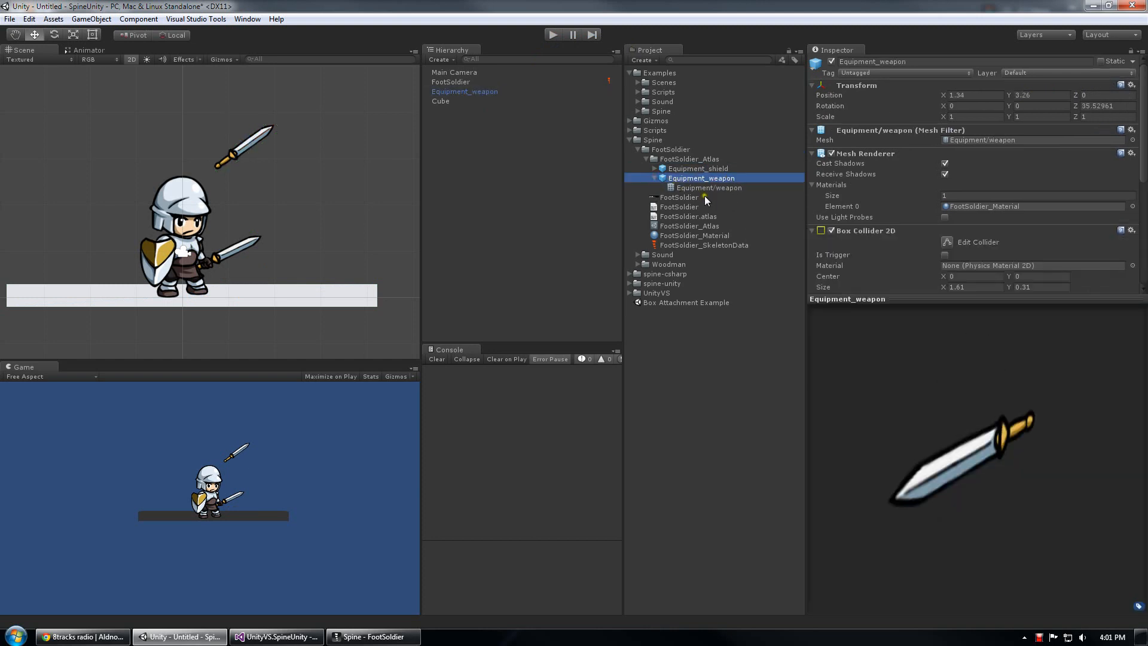
{"action": "left_click", "coordinate": [655, 178]}
Rotate the scene sword to about 10.8 degrees around Z and move it to about X -1.12, Y 3.6
{"action": "left_click", "coordinate": [462, 92]}
{"action": "key", "text": "e"}
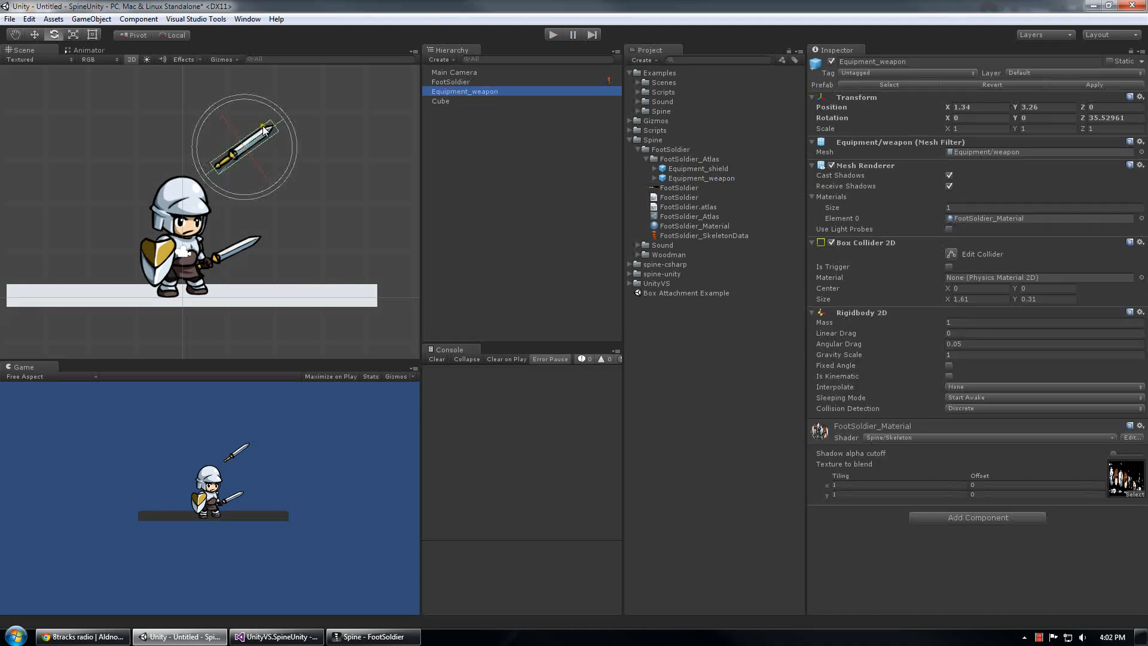
{"action": "left_click_drag", "start_coordinate": [290, 171], "coordinate": [283, 188]}
{"action": "key", "text": "w"}
{"action": "left_click_drag", "start_coordinate": [244, 147], "coordinate": [131, 131]}
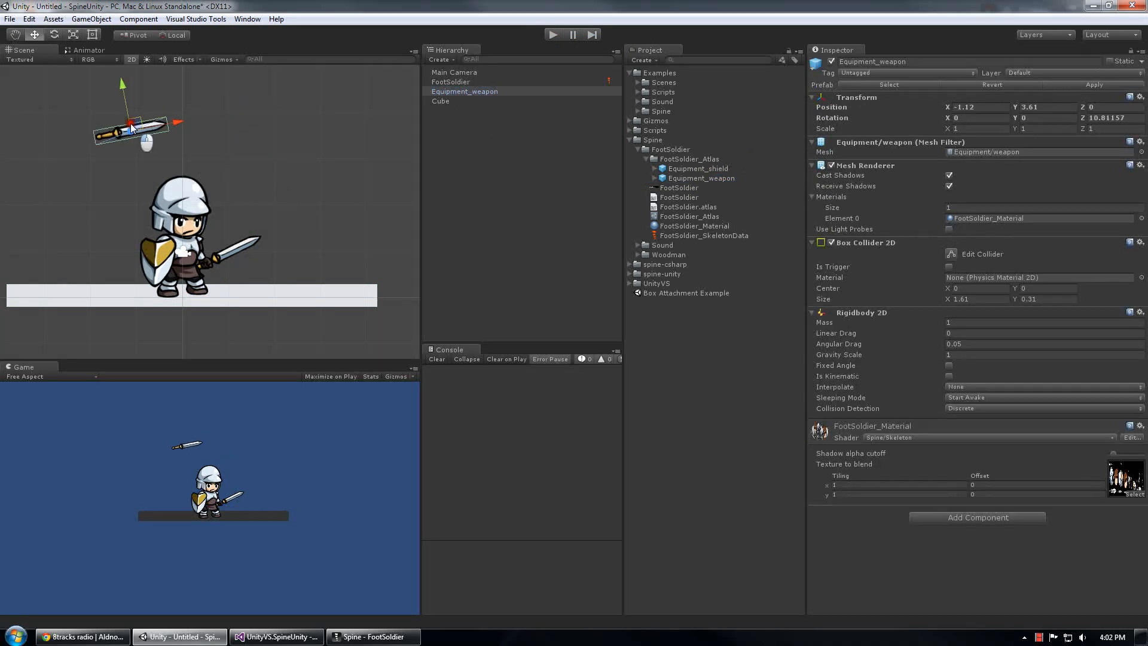
Duplicate the sword four times, spreading the copies above the soldier and rotating the last one to about 130 degrees
{"action": "left_click", "coordinate": [451, 107]}
{"action": "left_click", "coordinate": [460, 92]}
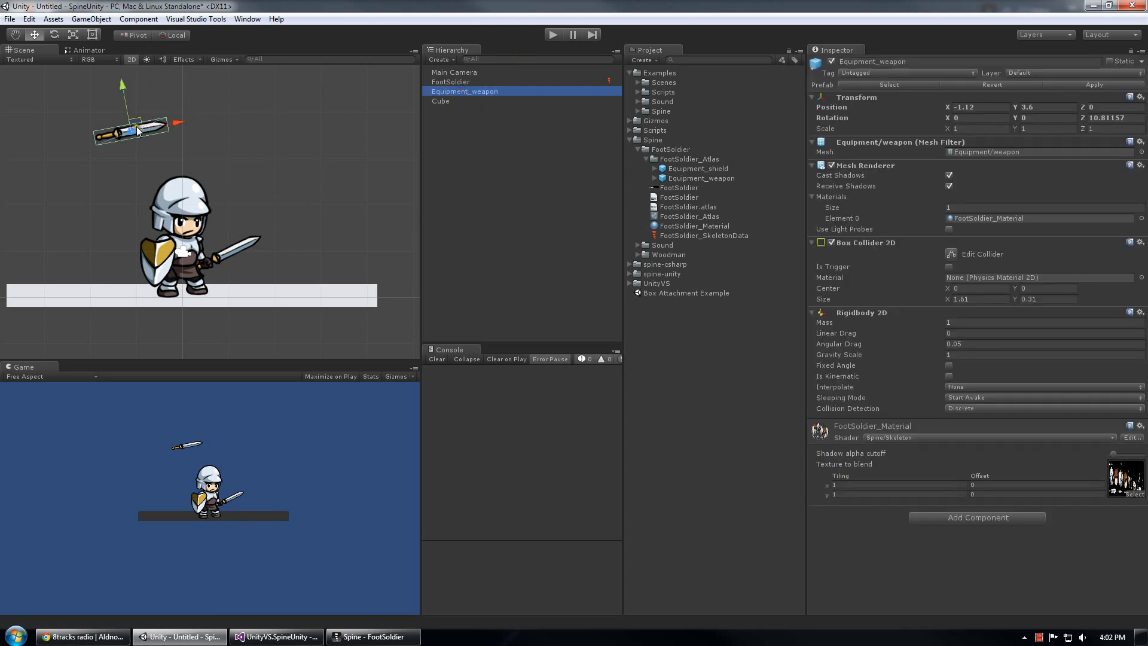
{"action": "key", "text": "ctrl+d"}
{"action": "left_click_drag", "start_coordinate": [135, 130], "coordinate": [1101, 43]}
{"action": "key", "text": "ctrl+d"}
{"action": "key", "text": "ctrl+d"}
{"action": "key", "text": "ctrl+d"}
{"action": "key", "text": "e"}
{"action": "key", "text": "w"}
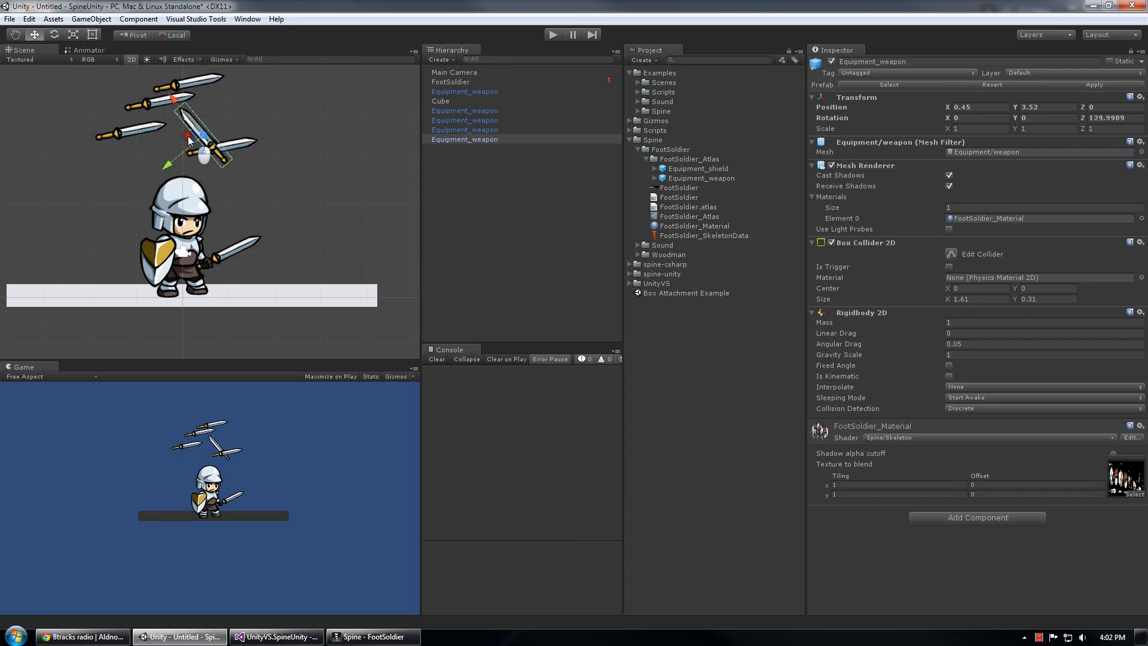
{"action": "left_click_drag", "start_coordinate": [203, 135], "coordinate": [263, 119]}
Test-run the scene with all five swords, stop playback and clear the selection
{"action": "left_click", "coordinate": [555, 36]}
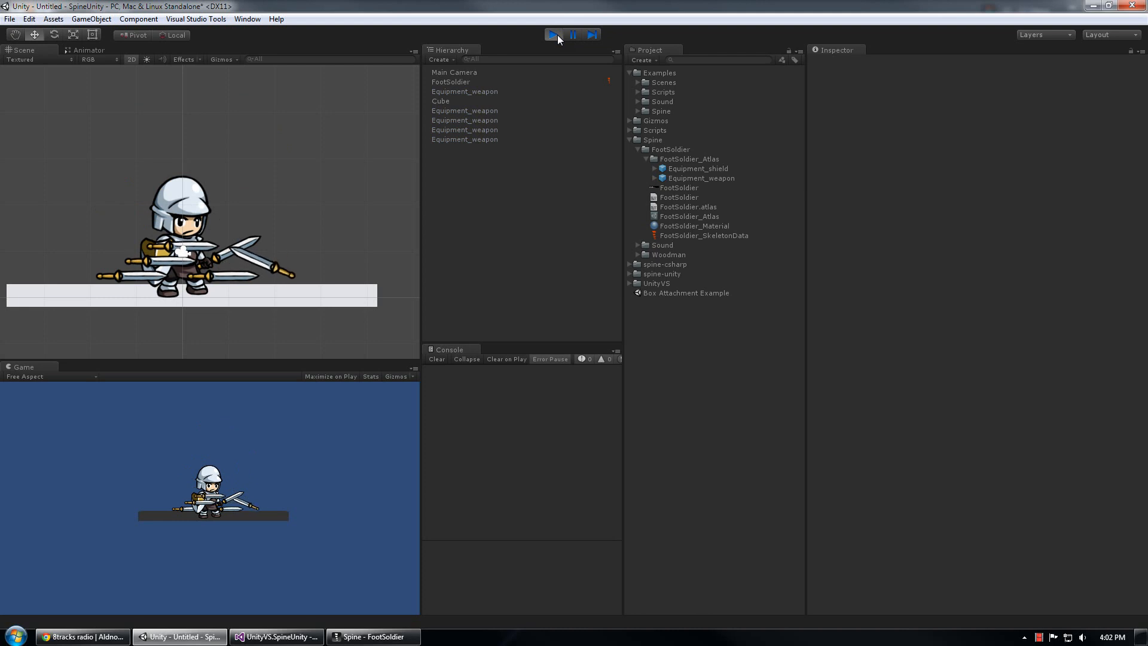
{"action": "left_click", "coordinate": [557, 34]}
{"action": "left_click", "coordinate": [528, 207]}
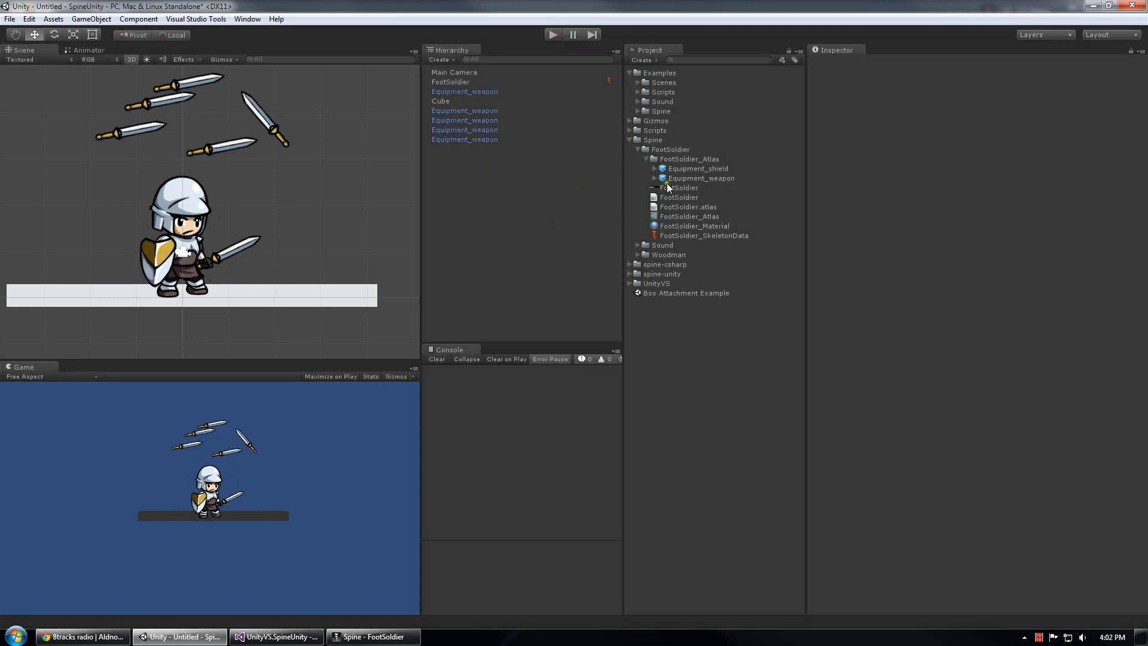
Switch to Spine, re-export FootSoldier as JSON with the atlas page's maximum width and height set to 256, and return to Unity
{"action": "left_click", "coordinate": [366, 636]}
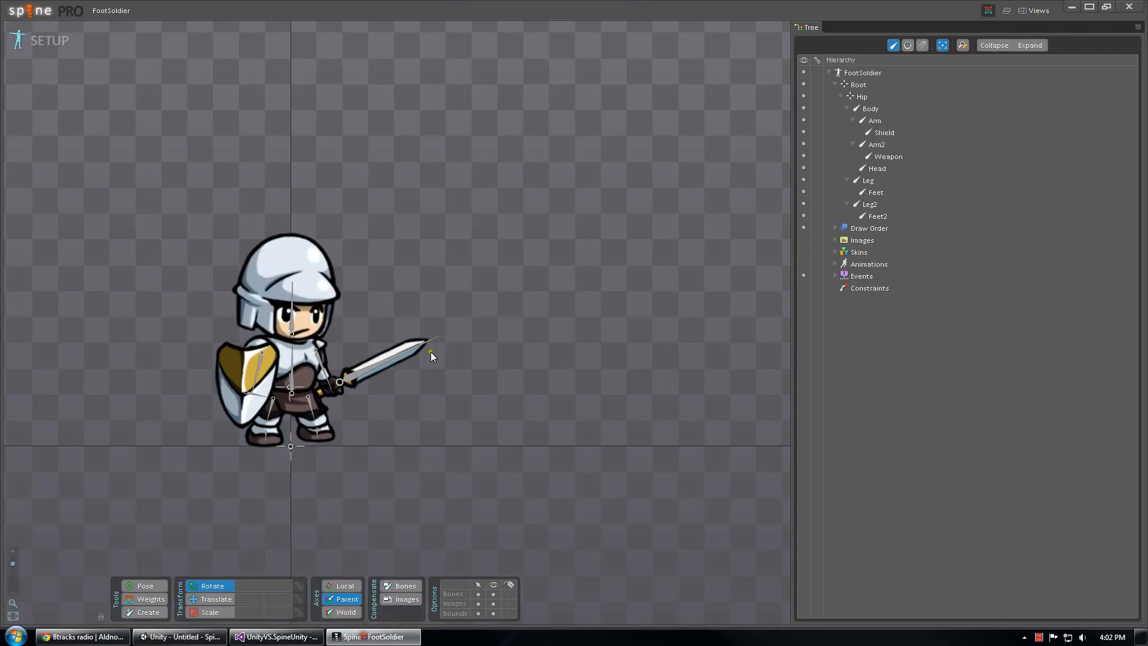
{"action": "left_click", "coordinate": [33, 13]}
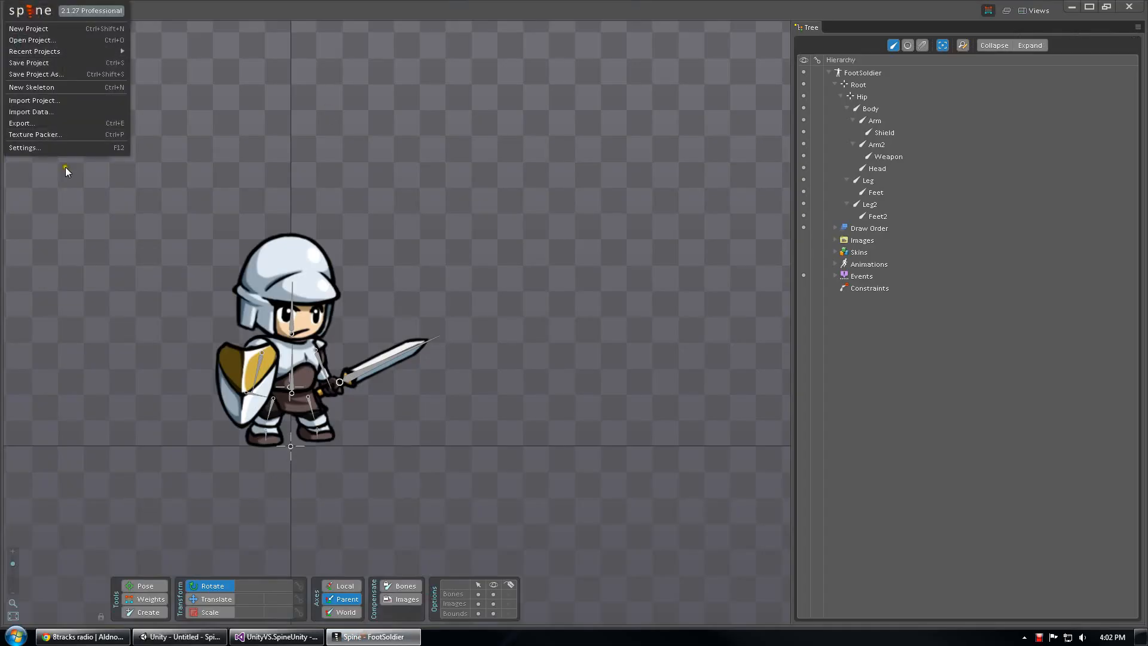
{"action": "left_click", "coordinate": [44, 122]}
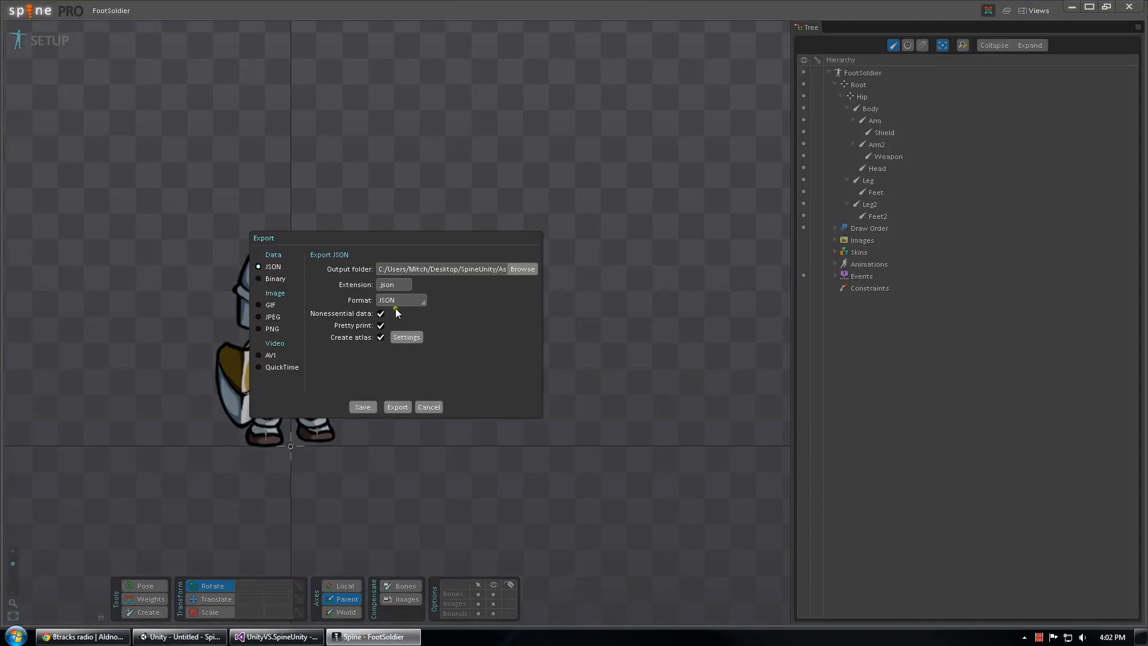
{"action": "left_click", "coordinate": [399, 335]}
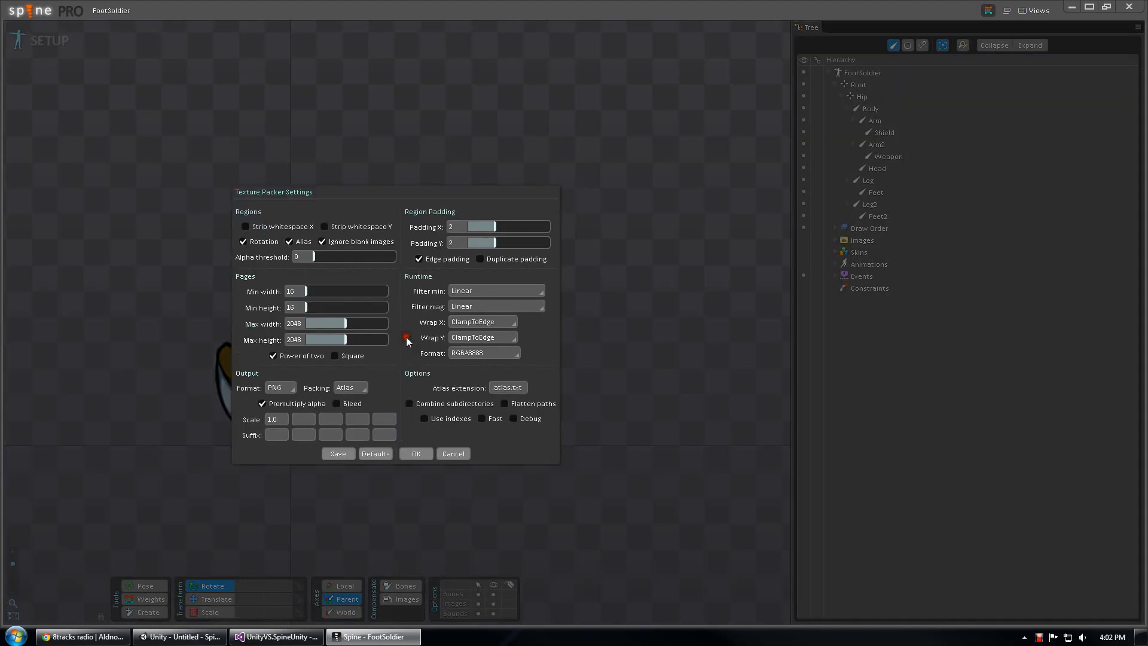
{"action": "left_click", "coordinate": [292, 323]}
{"action": "type", "text": "256"}
{"action": "key", "text": "Tab"}
{"action": "type", "text": "256"}
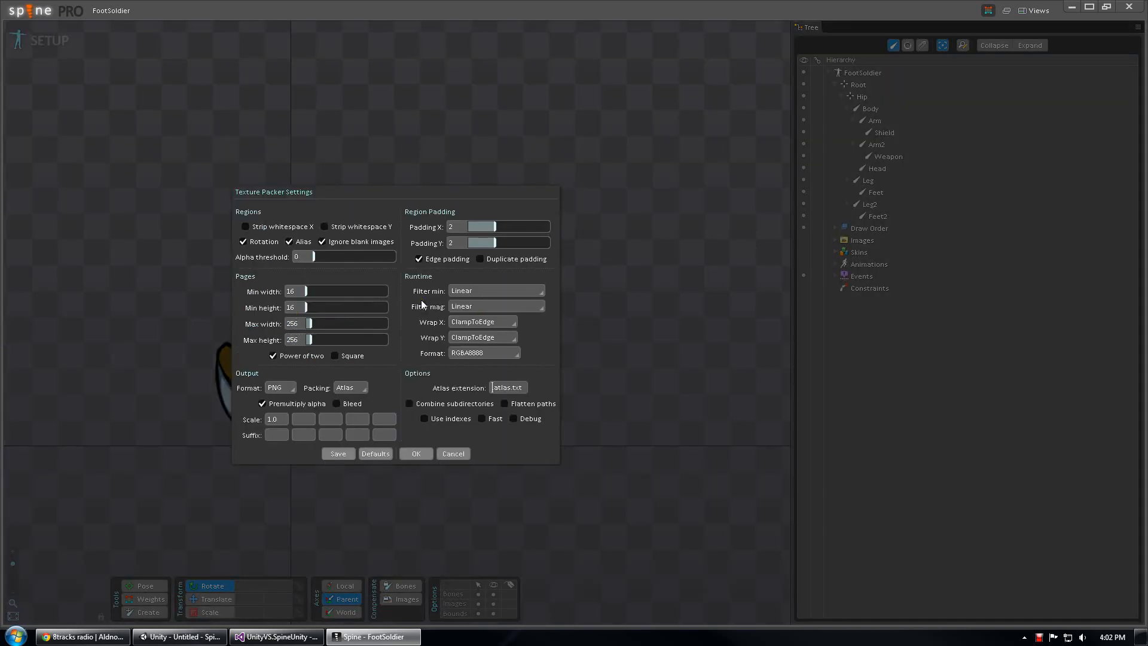
{"action": "left_click", "coordinate": [416, 453]}
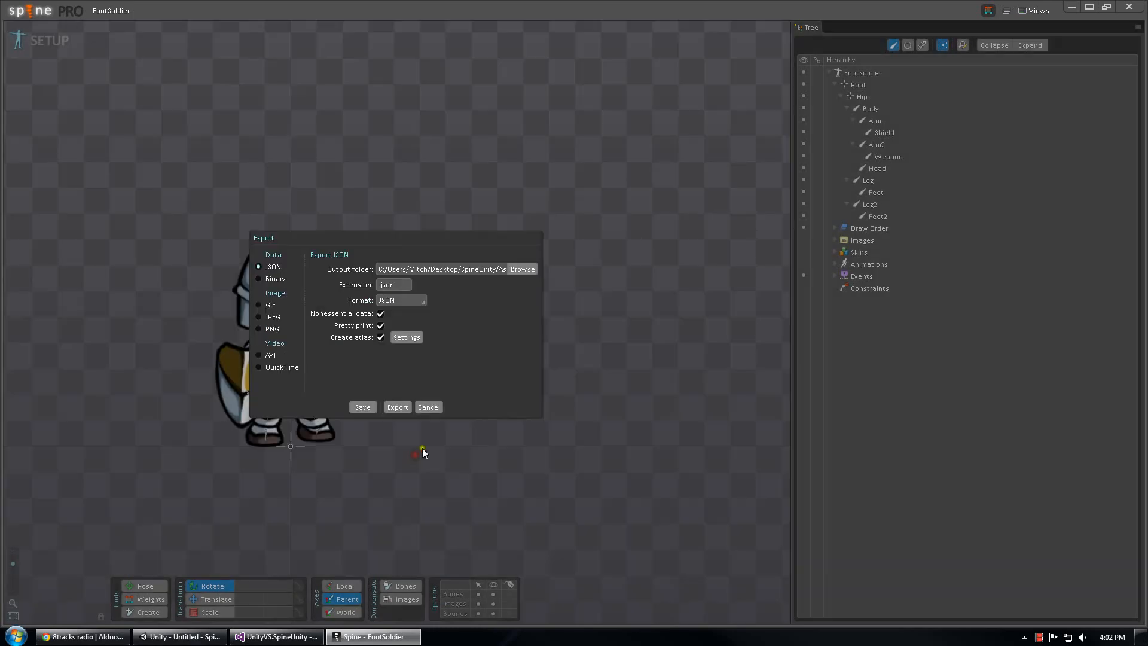
{"action": "left_click", "coordinate": [394, 407]}
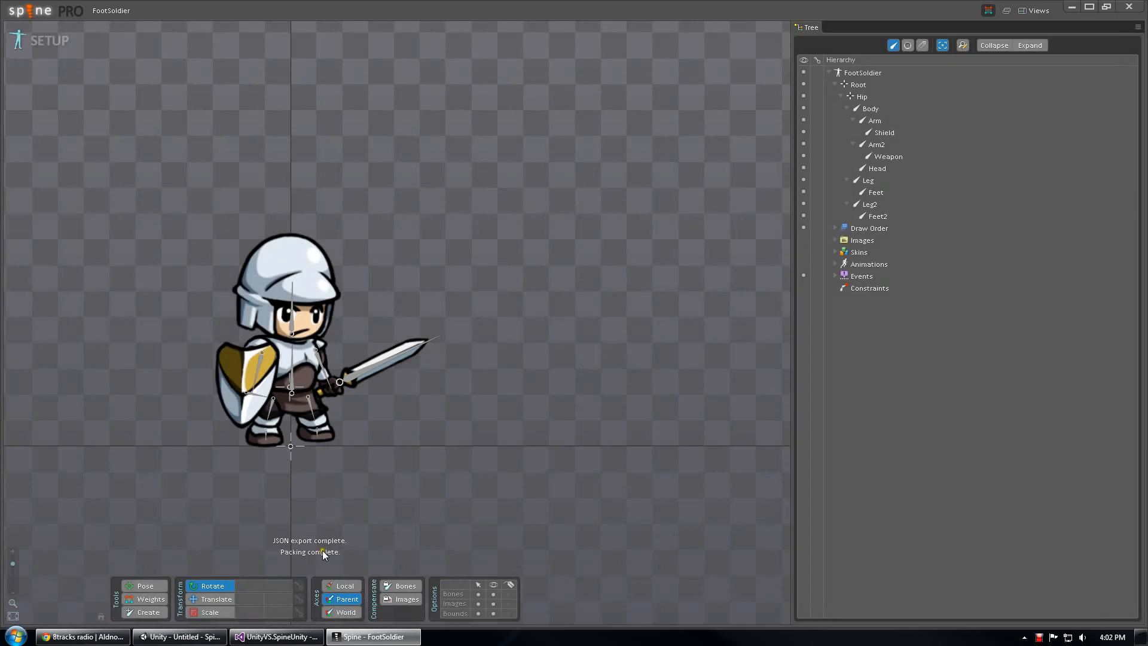
{"action": "left_click", "coordinate": [191, 635]}
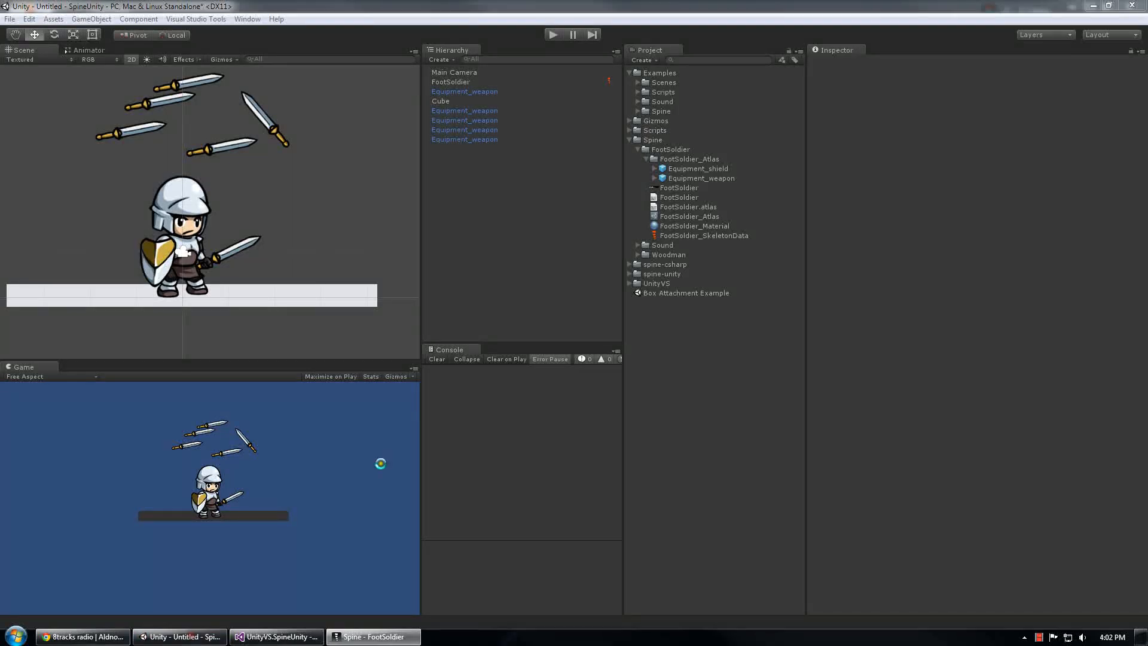
Inspect the mesh renderer materials of the FootSoldier and the sword objects in the scene after the atlas reimport
{"action": "left_click", "coordinate": [477, 91]}
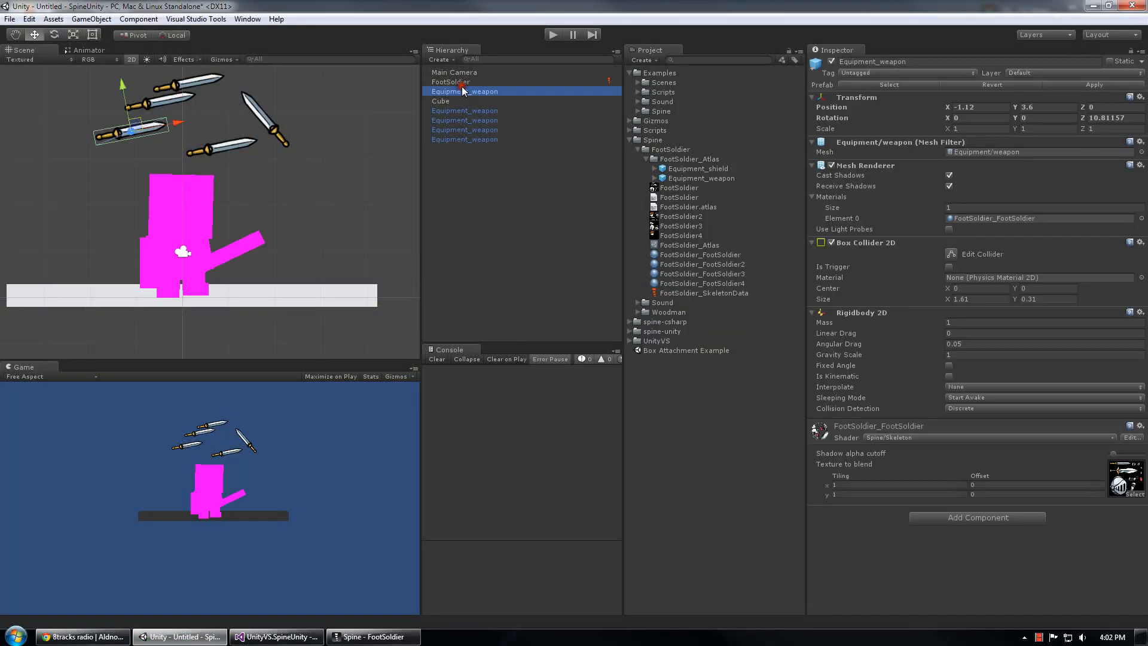
{"action": "left_click", "coordinate": [490, 81]}
{"action": "left_click", "coordinate": [1128, 242]}
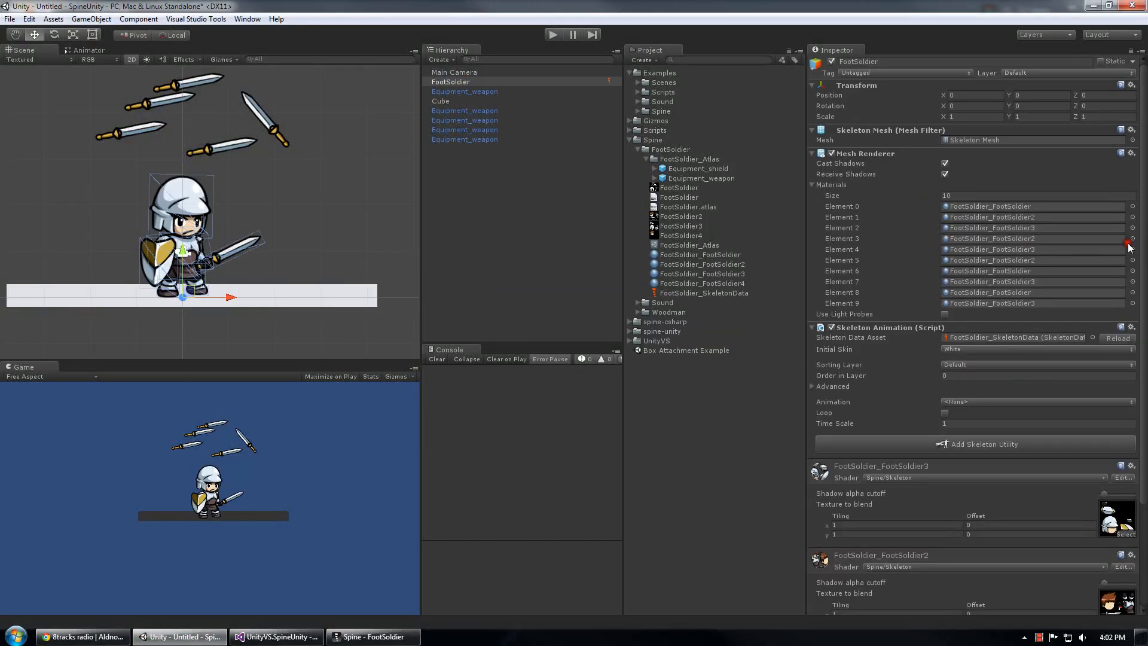
{"action": "left_click", "coordinate": [468, 157]}
{"action": "left_click", "coordinate": [469, 95]}
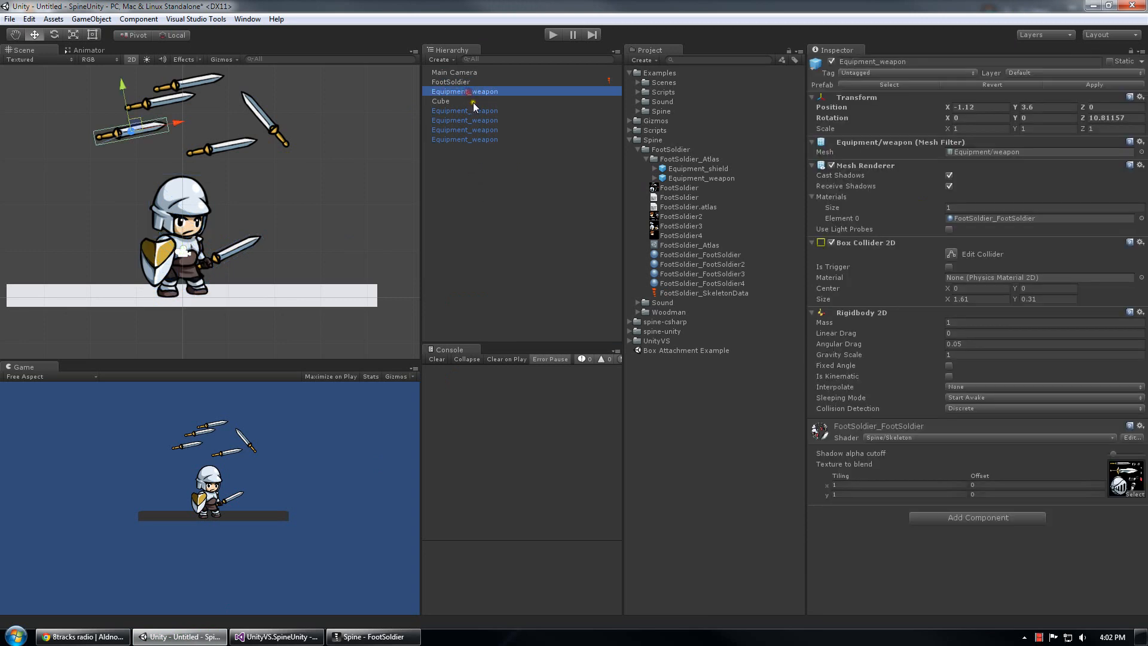
{"action": "left_click", "coordinate": [486, 121]}
{"action": "left_click", "coordinate": [479, 131]}
{"action": "left_click", "coordinate": [490, 145]}
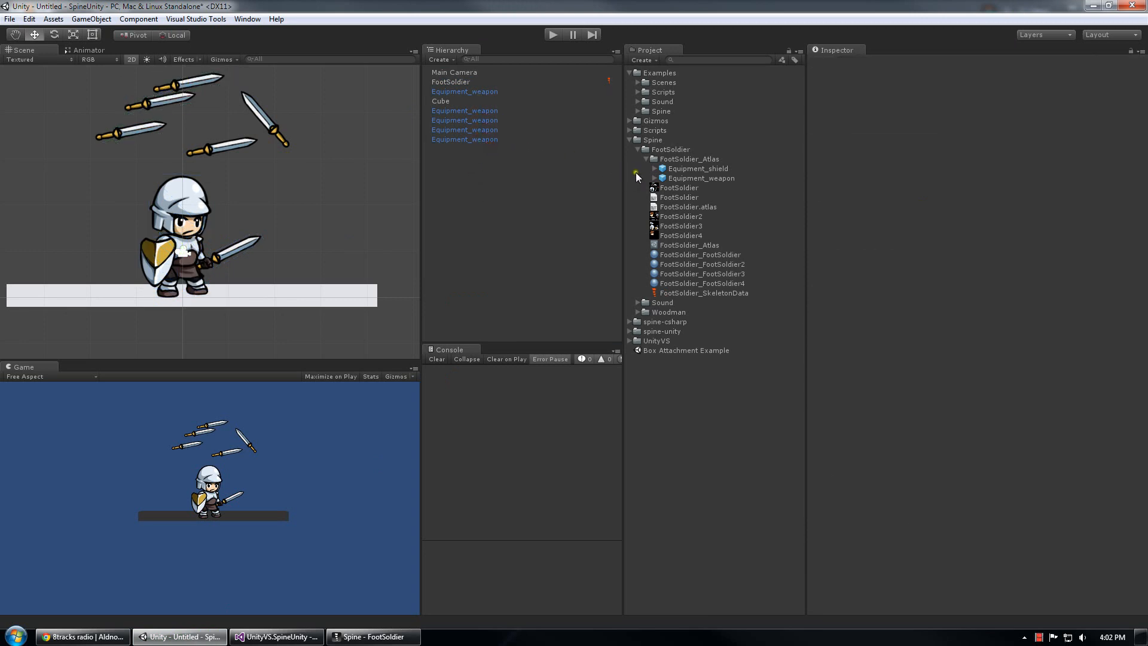
Examine the baked Equipment_shield prefab, its FootSoldier_FootSoldier3 material and its Equipment/shield mesh in the project
{"action": "left_click", "coordinate": [654, 178]}
{"action": "left_click", "coordinate": [655, 169]}
{"action": "left_click", "coordinate": [694, 169]}
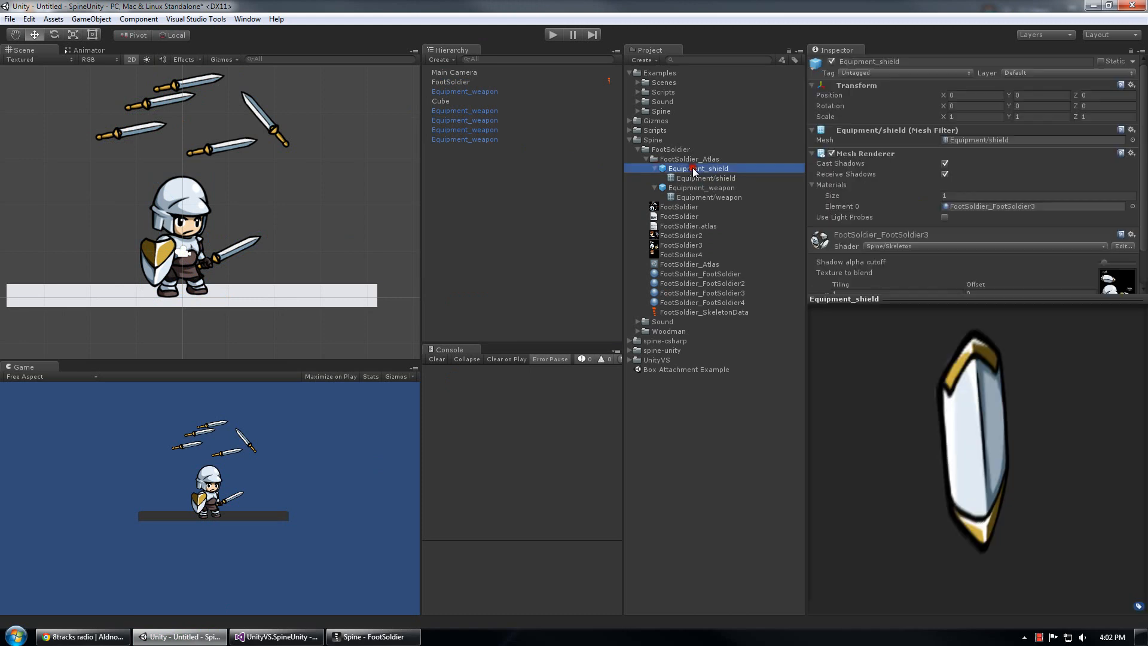
{"action": "left_click", "coordinate": [1028, 206]}
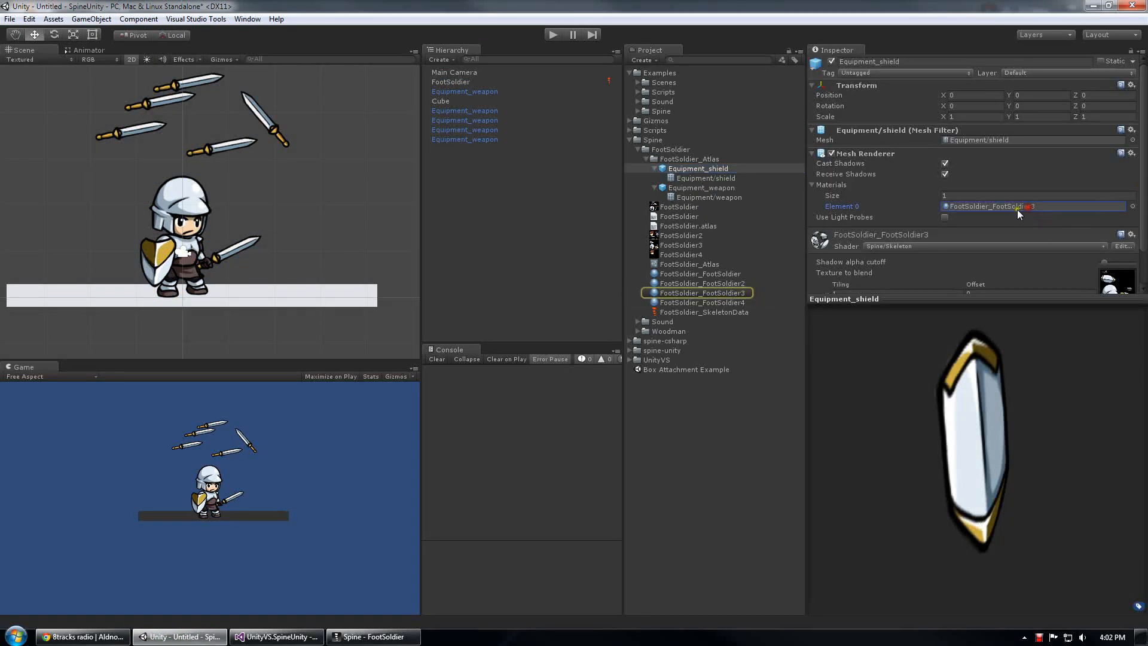
{"action": "left_click", "coordinate": [724, 293]}
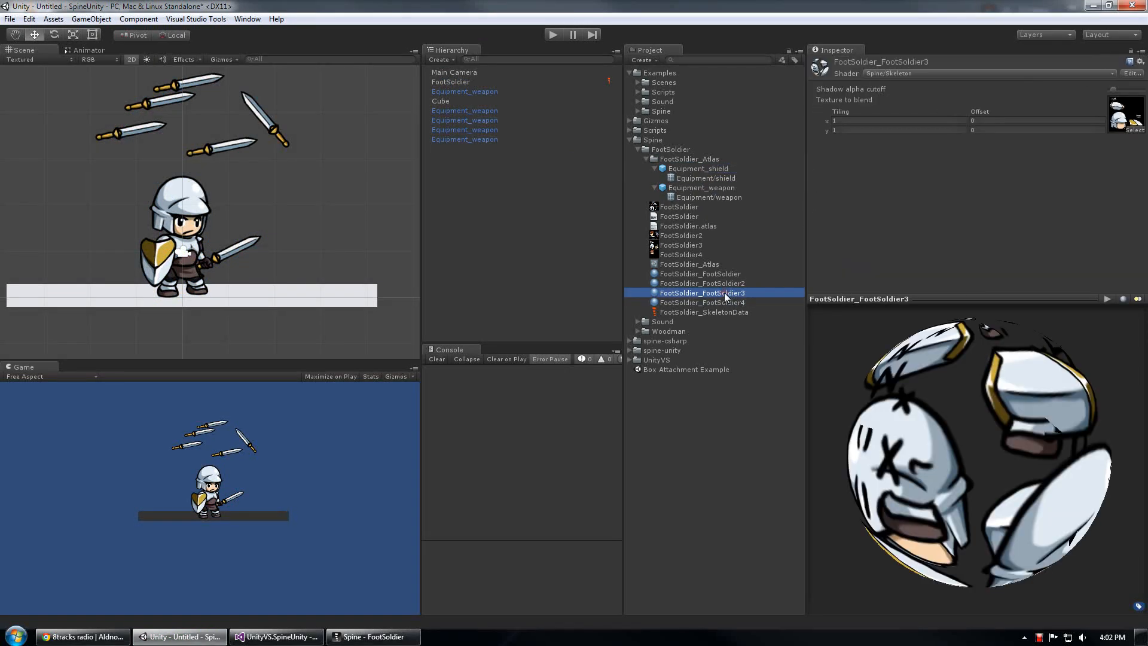
{"action": "left_click", "coordinate": [697, 169]}
{"action": "left_click", "coordinate": [706, 178]}
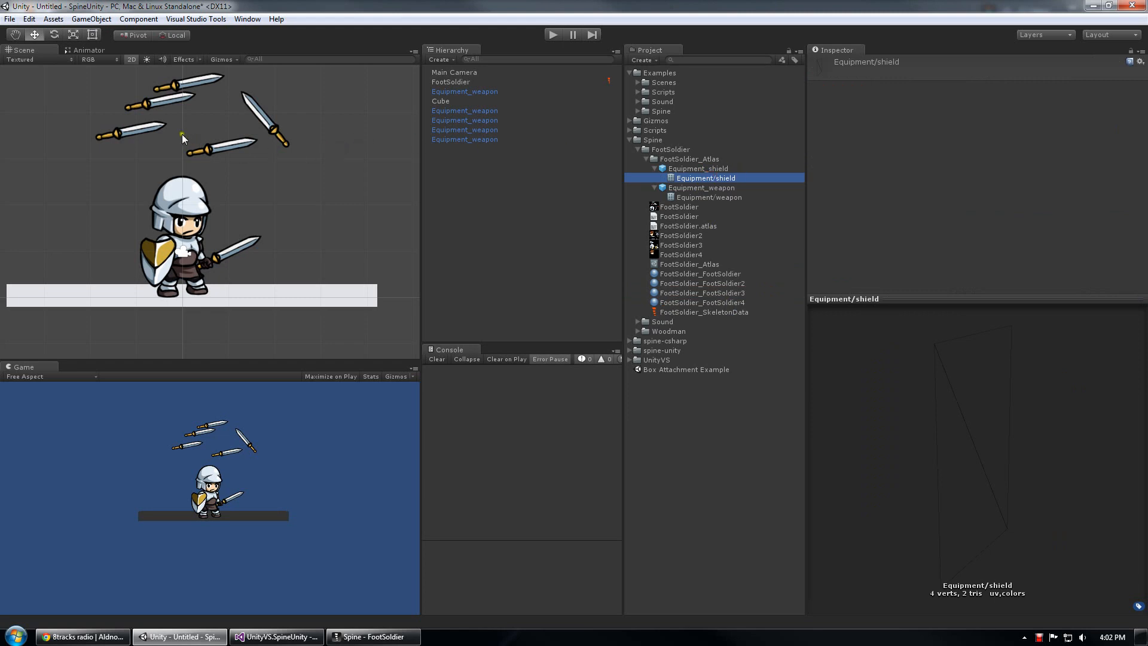
{"action": "middle_click_drag", "start_coordinate": [214, 111], "coordinate": [233, 114]}
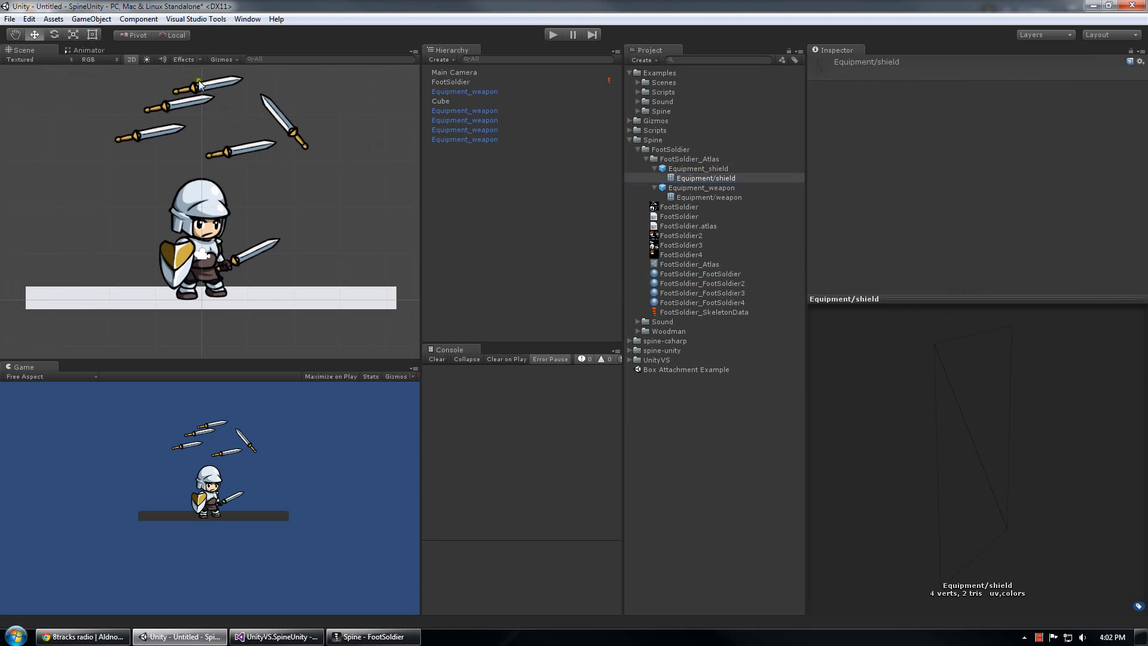
{"action": "left_click", "coordinate": [654, 169]}
{"action": "left_click", "coordinate": [653, 178]}
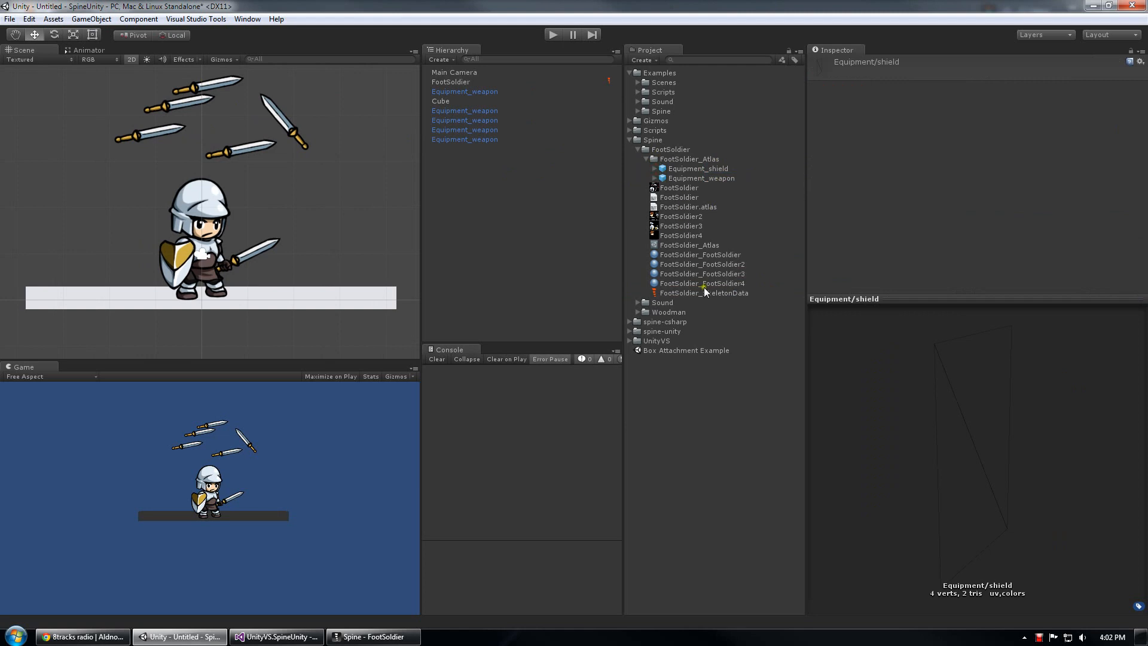
Review the region baking list of the FootSoldier_Atlas asset and the shield and weapon prefabs in the matching folder
{"action": "left_click", "coordinate": [694, 244]}
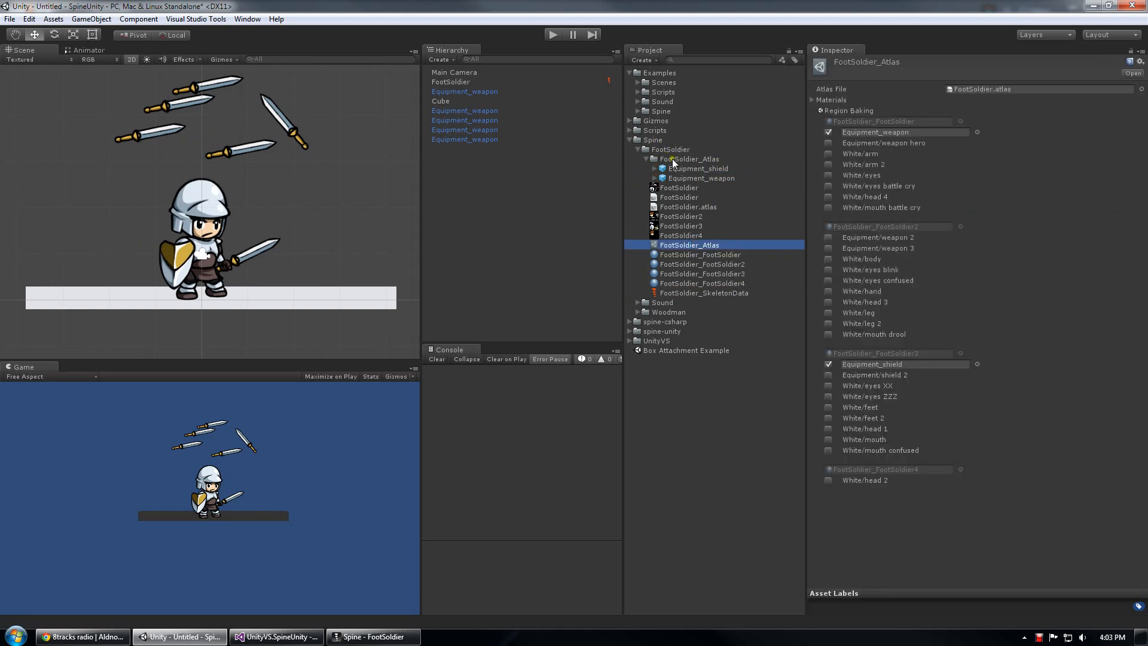
{"action": "left_click", "coordinate": [646, 159]}
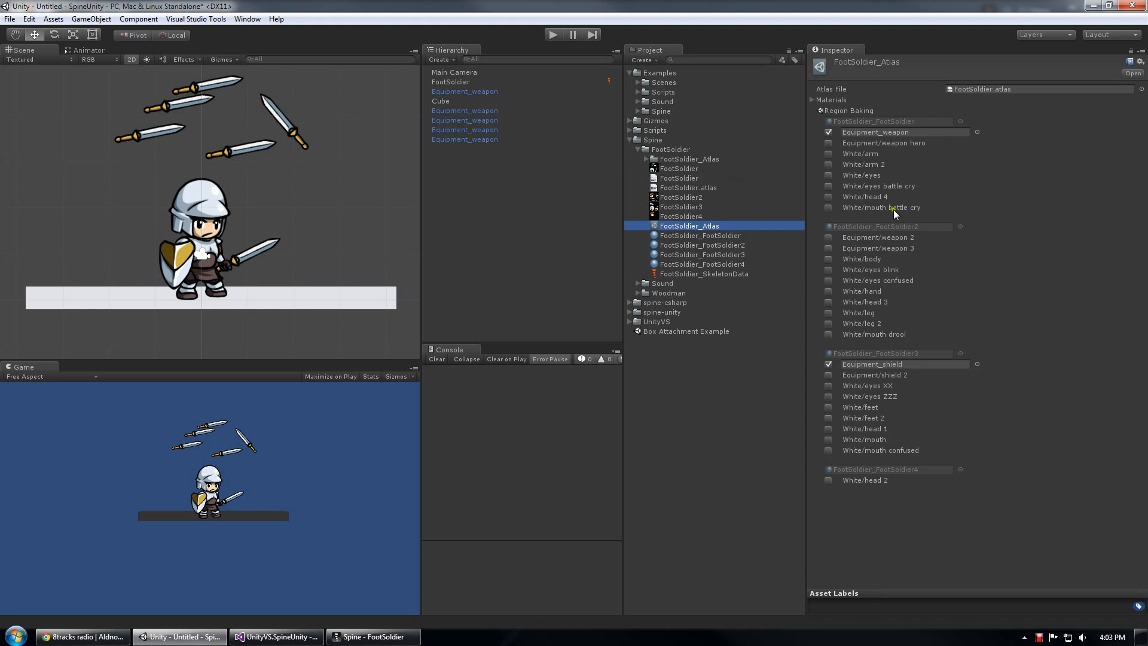
{"action": "left_click", "coordinate": [645, 159]}
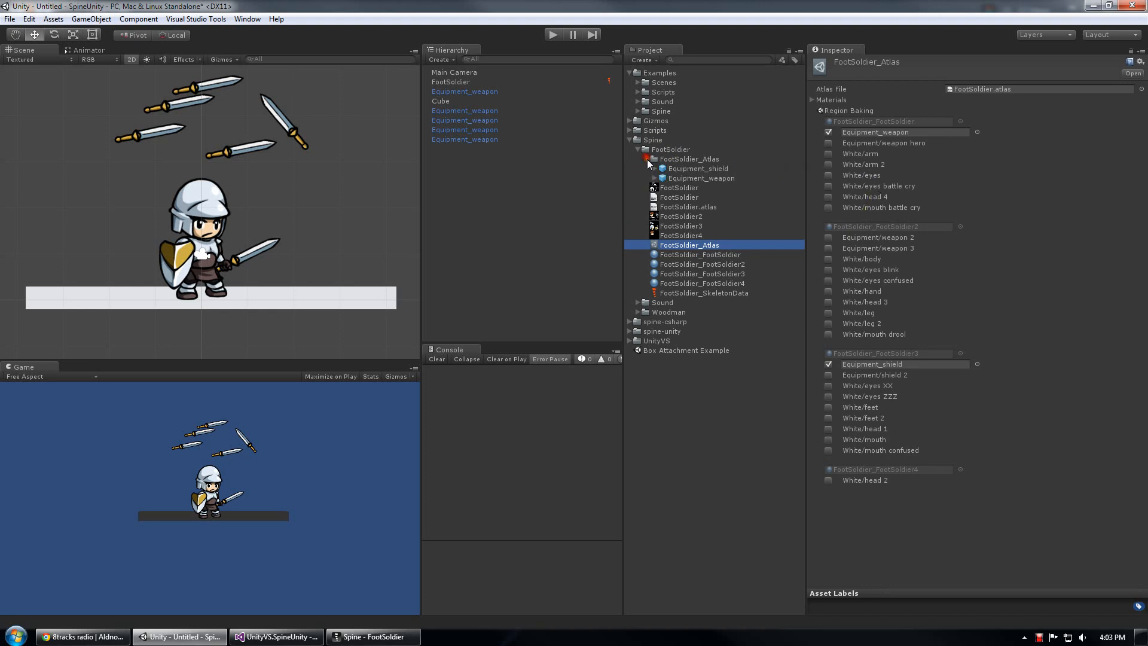
{"action": "left_click", "coordinate": [694, 169]}
{"action": "left_click", "coordinate": [695, 178]}
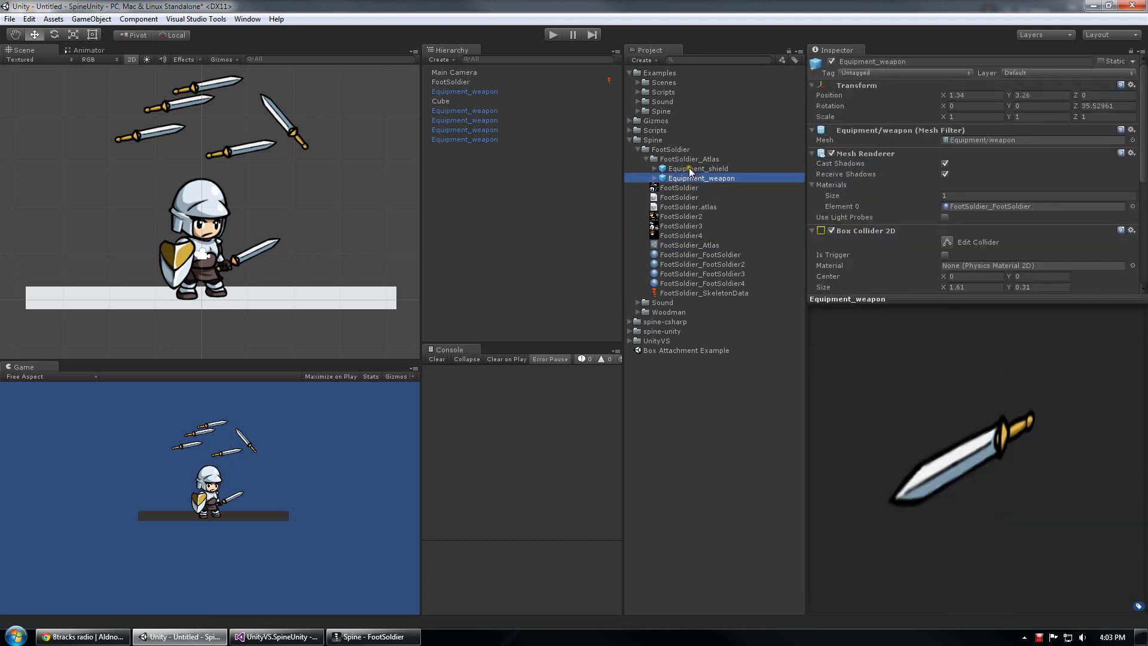
Locate the materials of the four atlas pages from FootSoldier_Atlas's region baking list and open FootSoldier_FootSoldier
{"action": "left_click", "coordinate": [687, 245]}
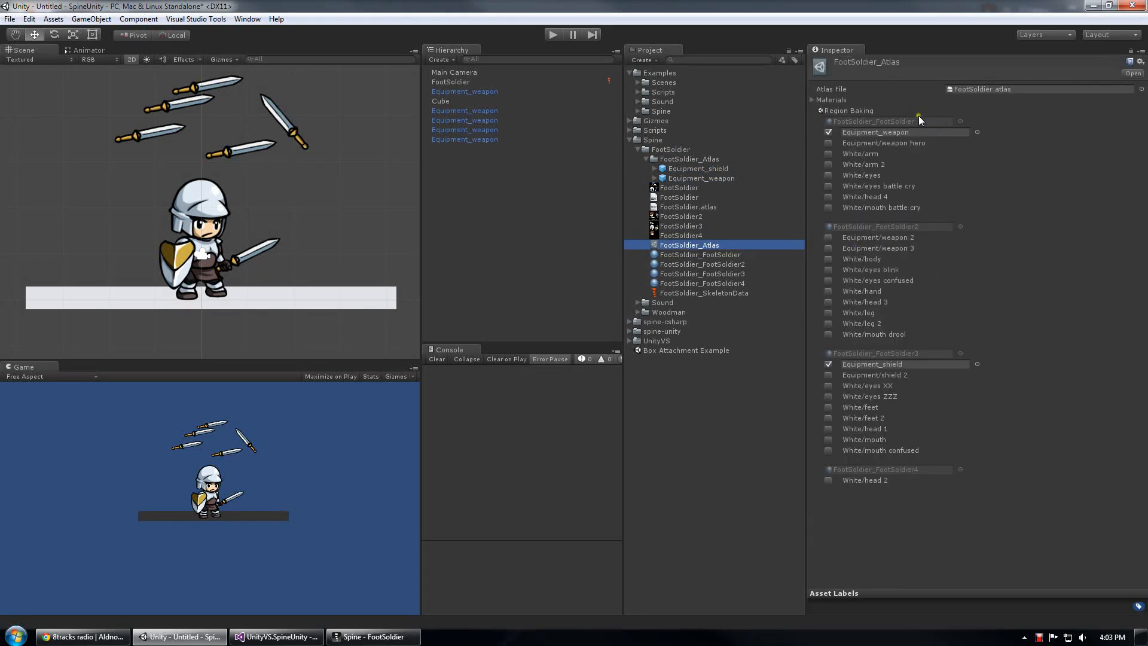
{"action": "left_click", "coordinate": [861, 121]}
{"action": "left_click", "coordinate": [938, 226]}
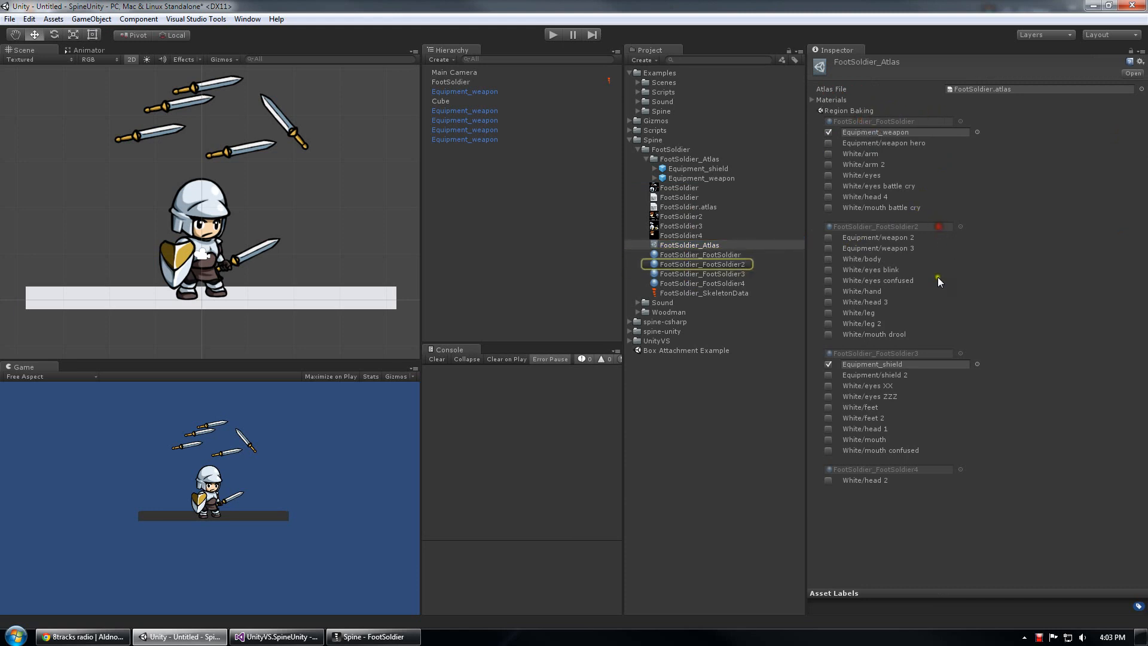
{"action": "left_click", "coordinate": [920, 352]}
{"action": "left_click", "coordinate": [927, 470]}
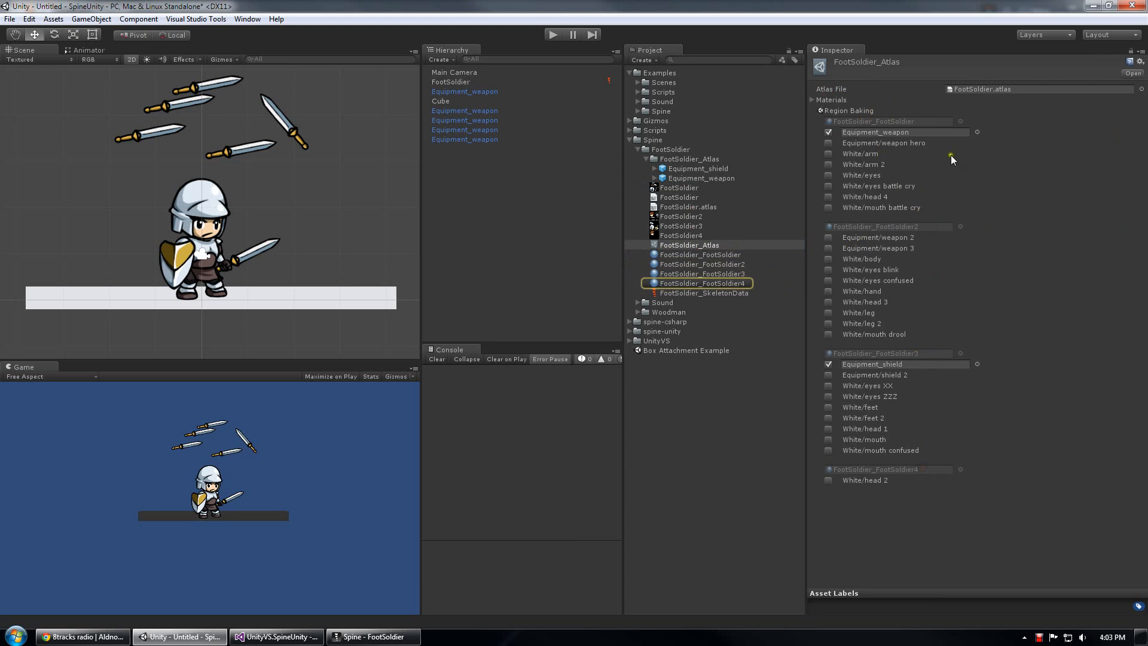
{"action": "double_click", "coordinate": [898, 121]}
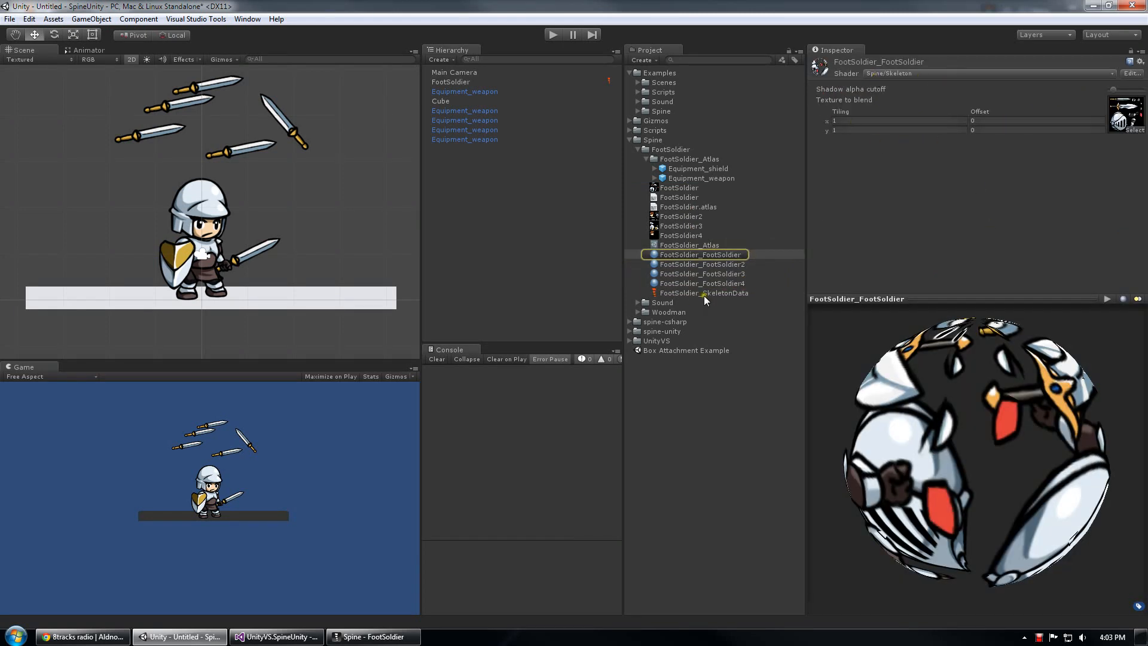
Return to the FootSoldier_Atlas asset and locate its baked Equipment_weapon and Equipment_shield prefabs in the project
{"action": "left_click", "coordinate": [684, 246]}
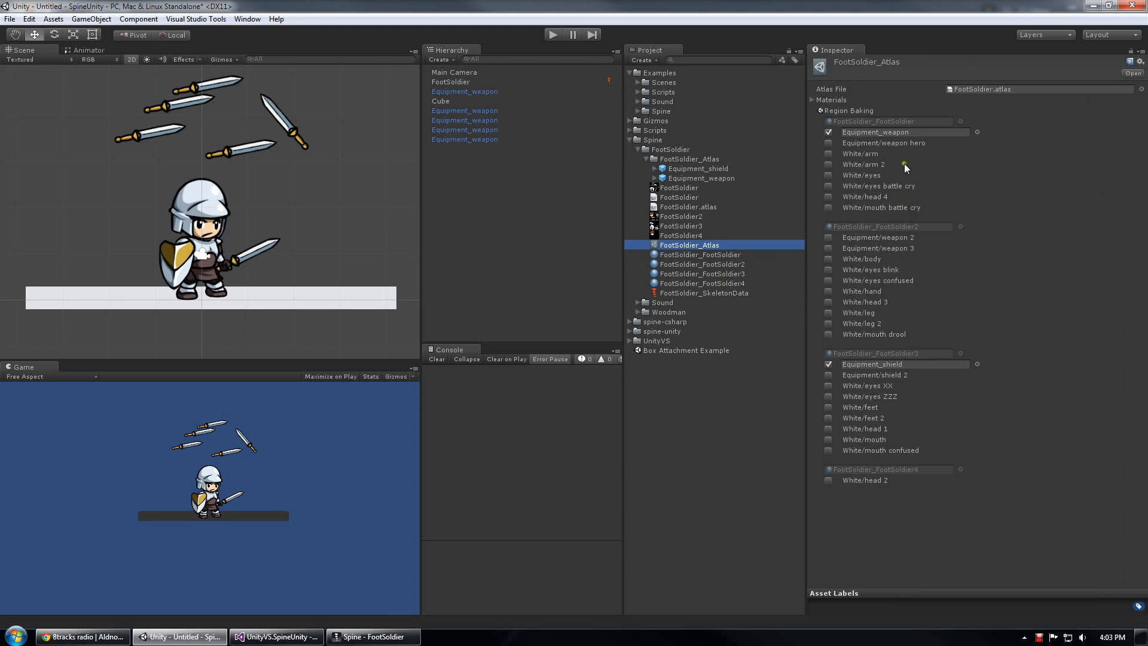
{"action": "left_click", "coordinate": [872, 132]}
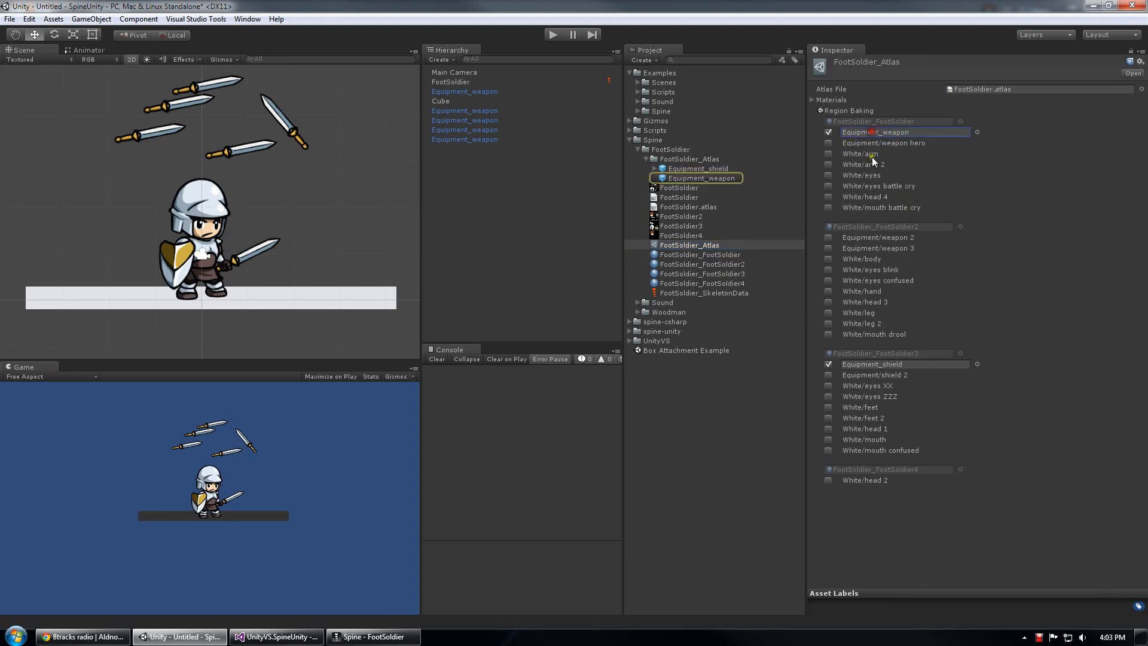
{"action": "left_click", "coordinate": [881, 363]}
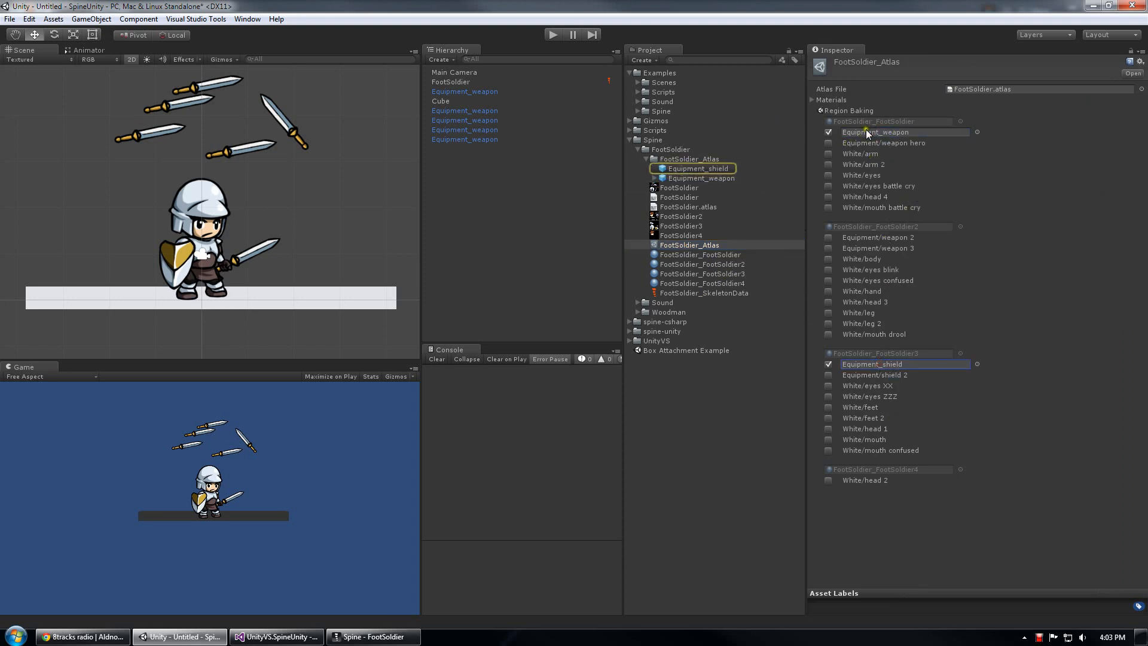
Bake the Equipment/weapon hero, White/arm, White/arm 2 and White/eyes regions into prefabs
{"action": "left_click", "coordinate": [828, 143]}
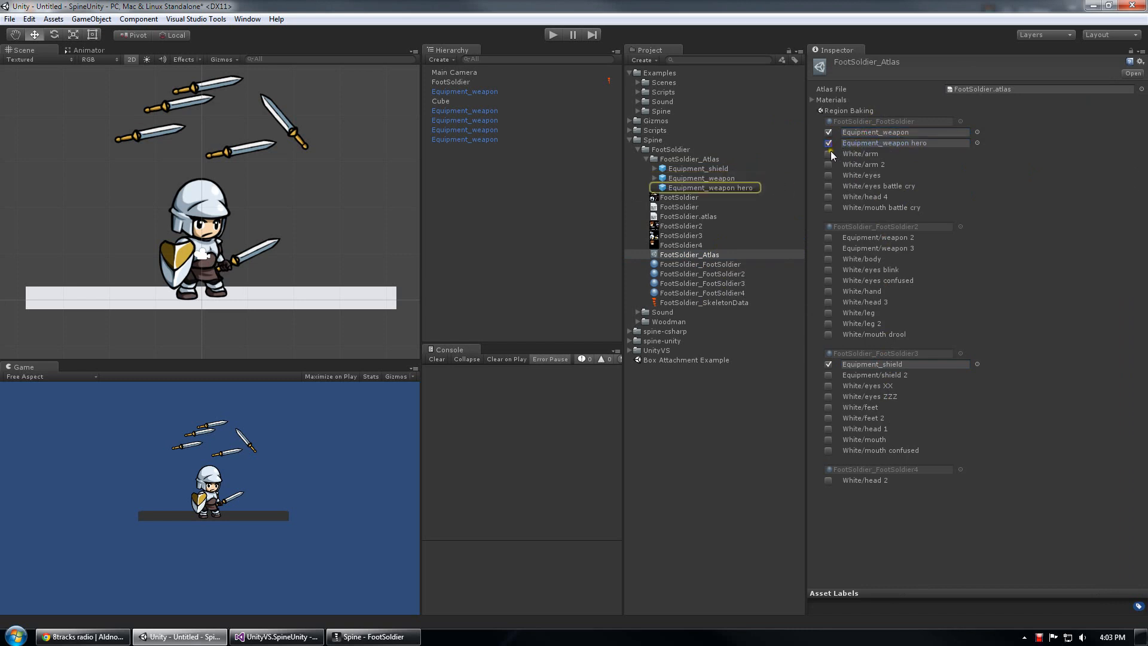
{"action": "left_click", "coordinate": [827, 154]}
{"action": "left_click", "coordinate": [828, 164]}
{"action": "left_click", "coordinate": [828, 175]}
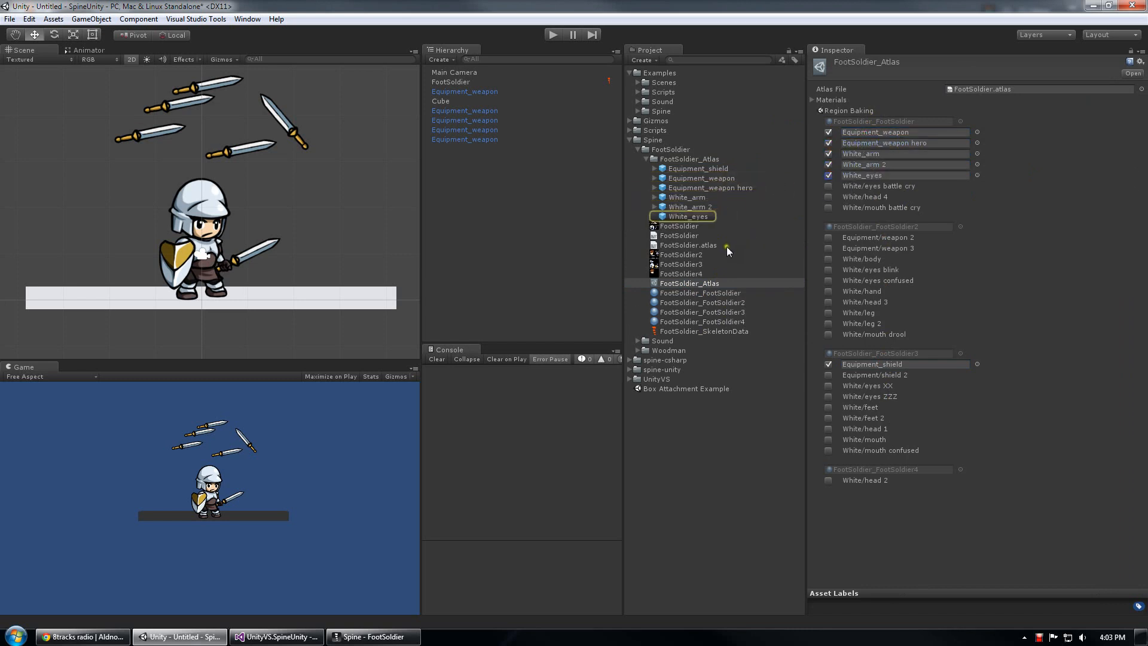
Locate the baked prefab of the White/arm 2 region and delete it by turning off that region's baking
{"action": "left_click", "coordinate": [863, 166]}
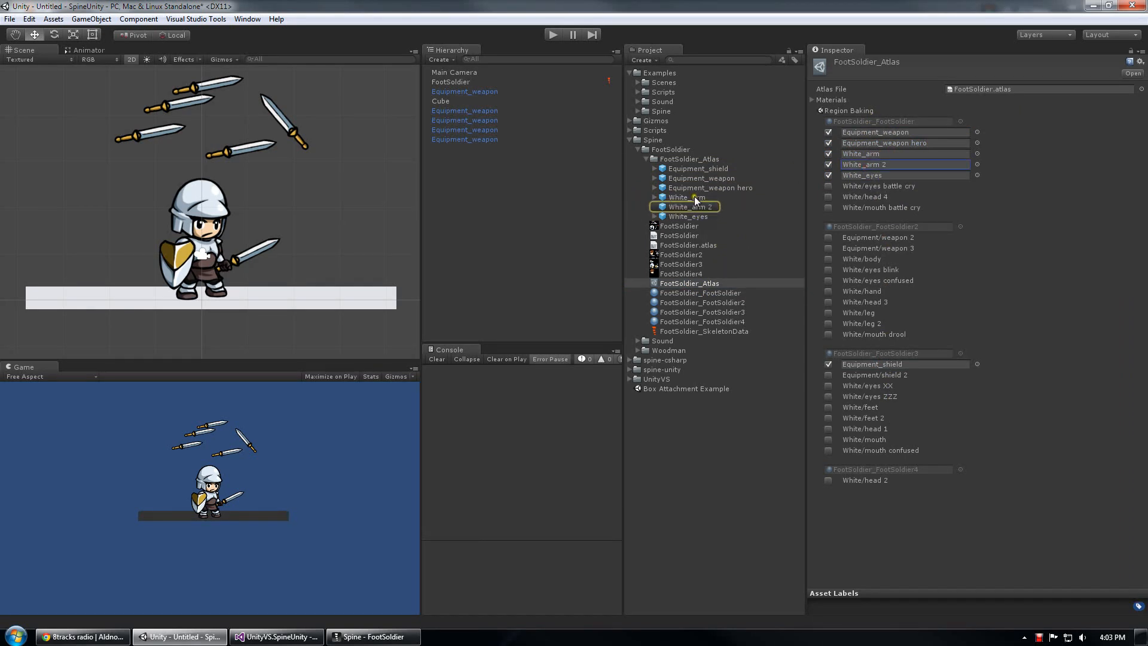
{"action": "left_click", "coordinate": [863, 164]}
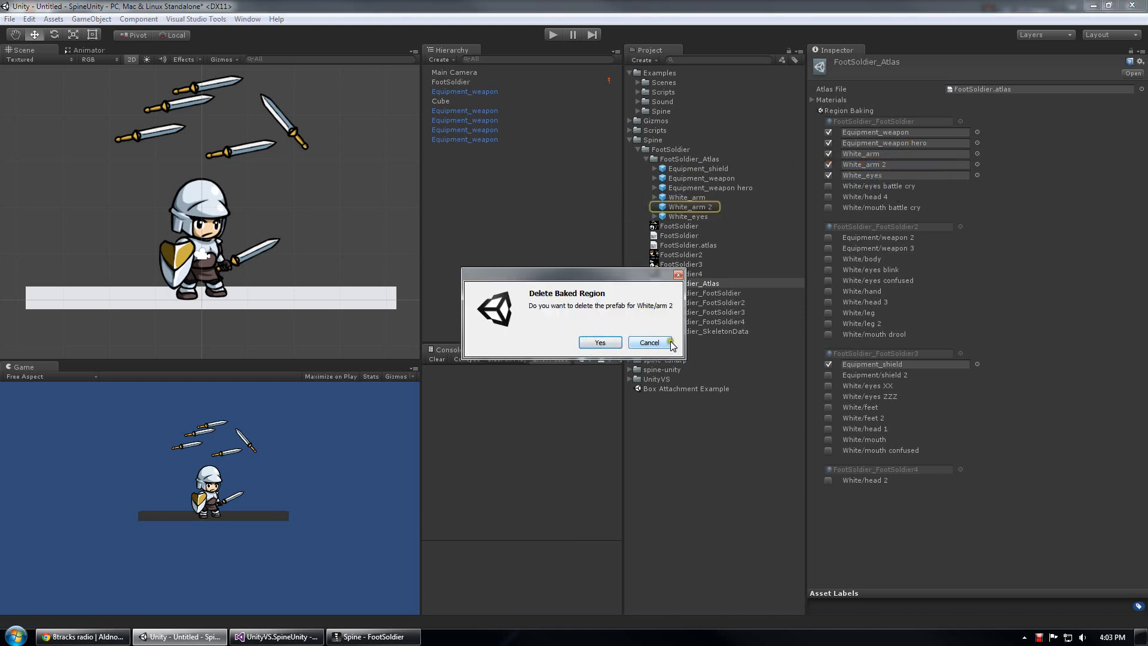
{"action": "left_click", "coordinate": [603, 342]}
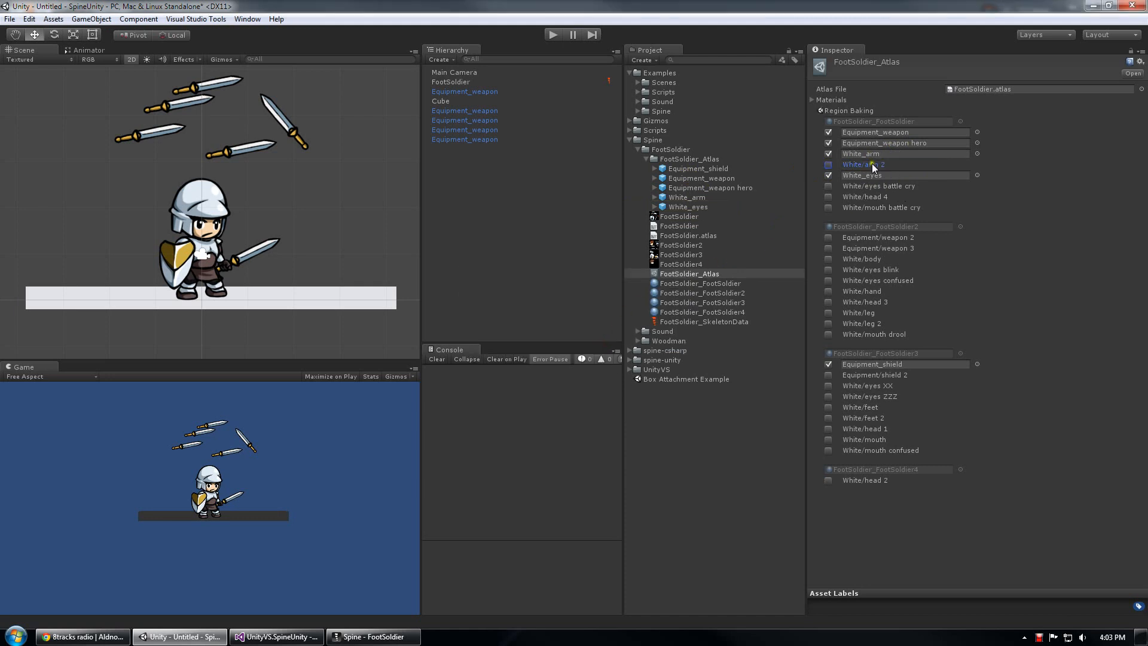
{"action": "left_click", "coordinate": [923, 540]}
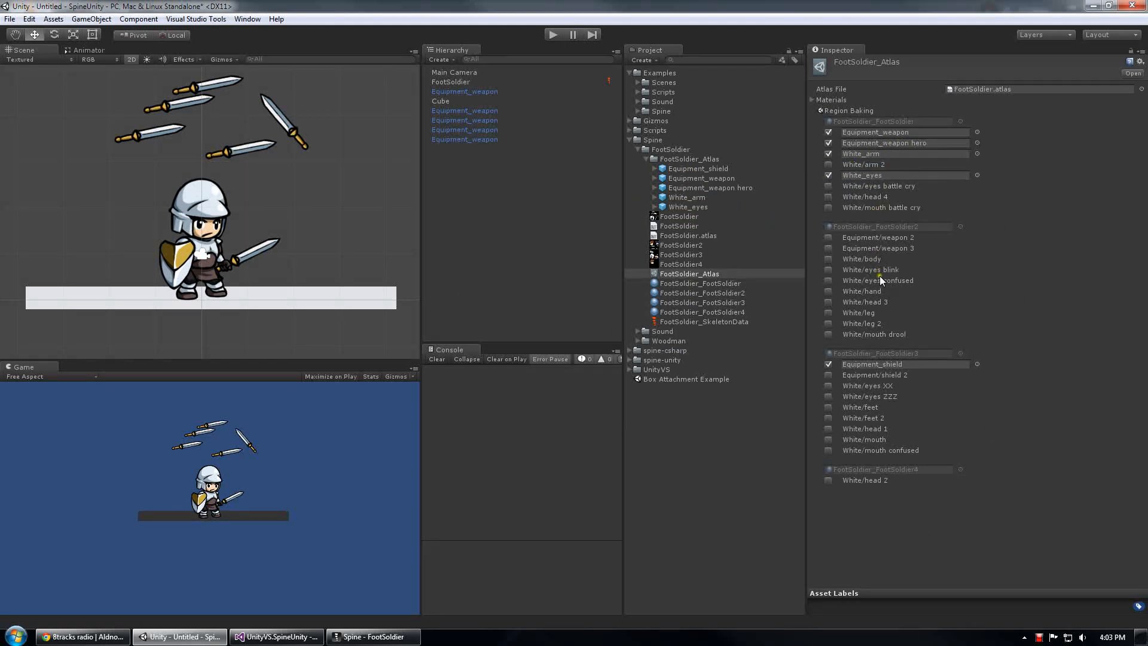